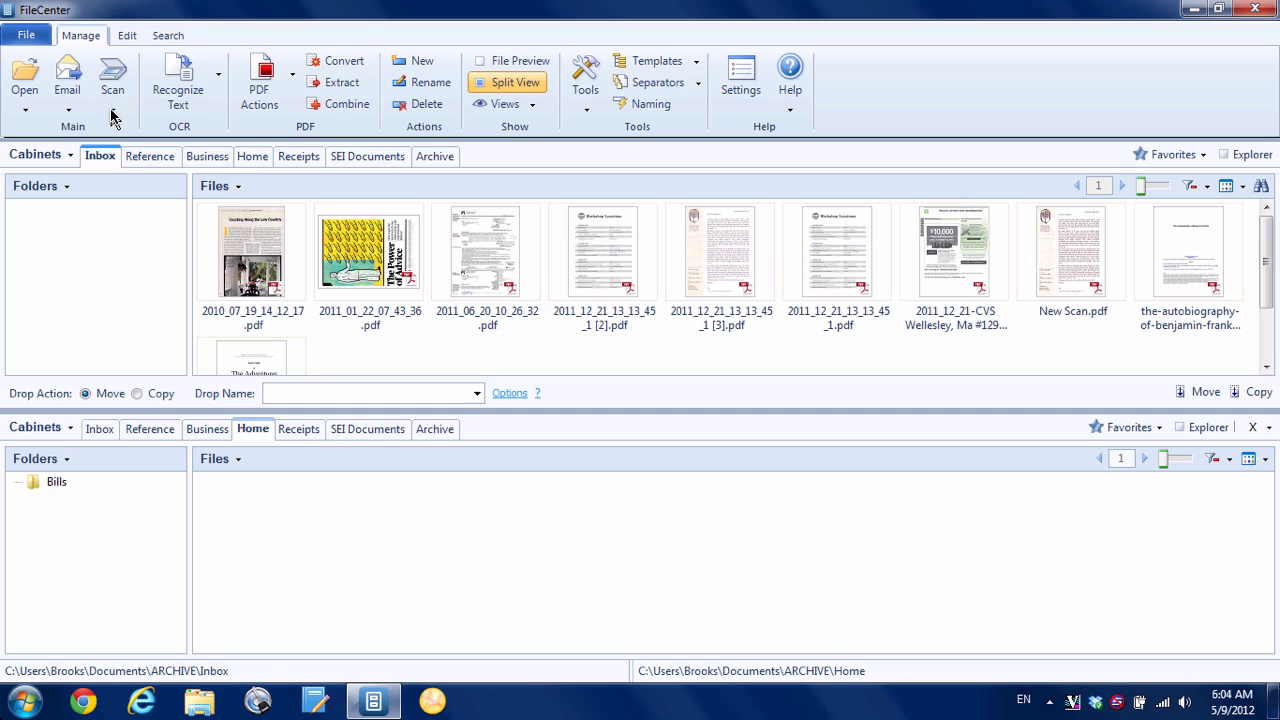
click(117, 80)
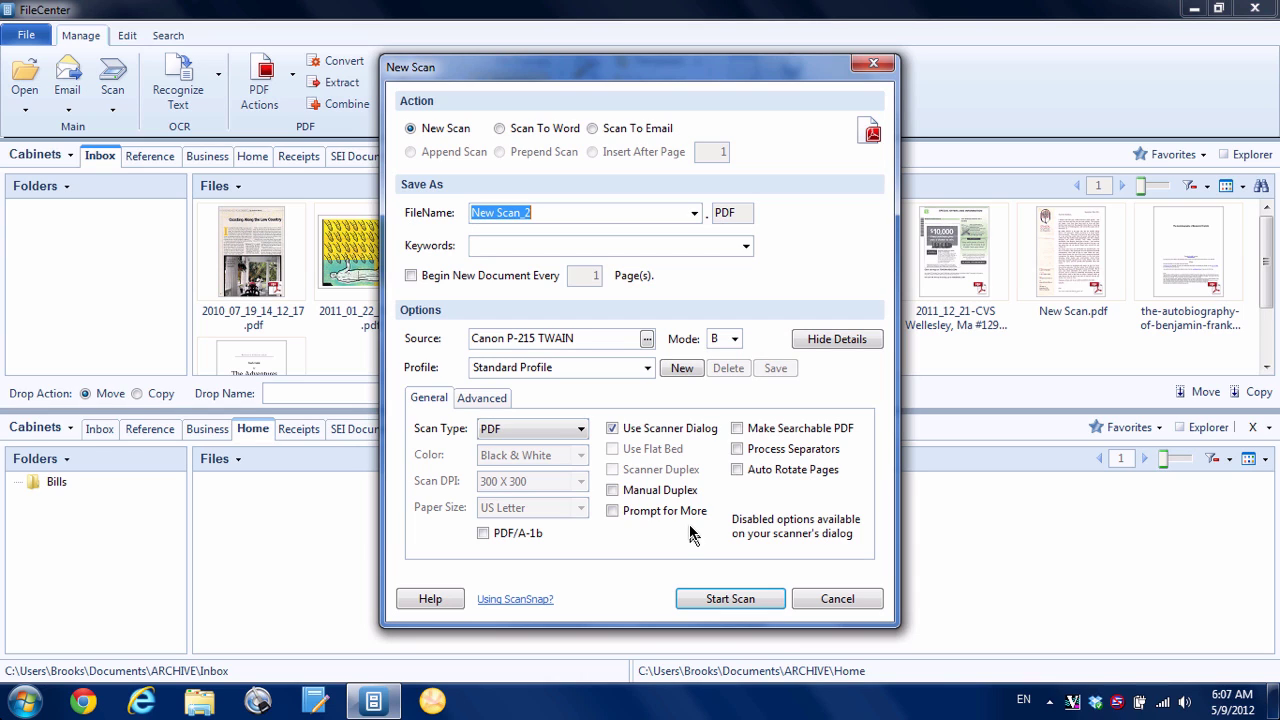
Cancel the New Scan dialog and bring up the ScanSnap tray icon's context menu
click(833, 600)
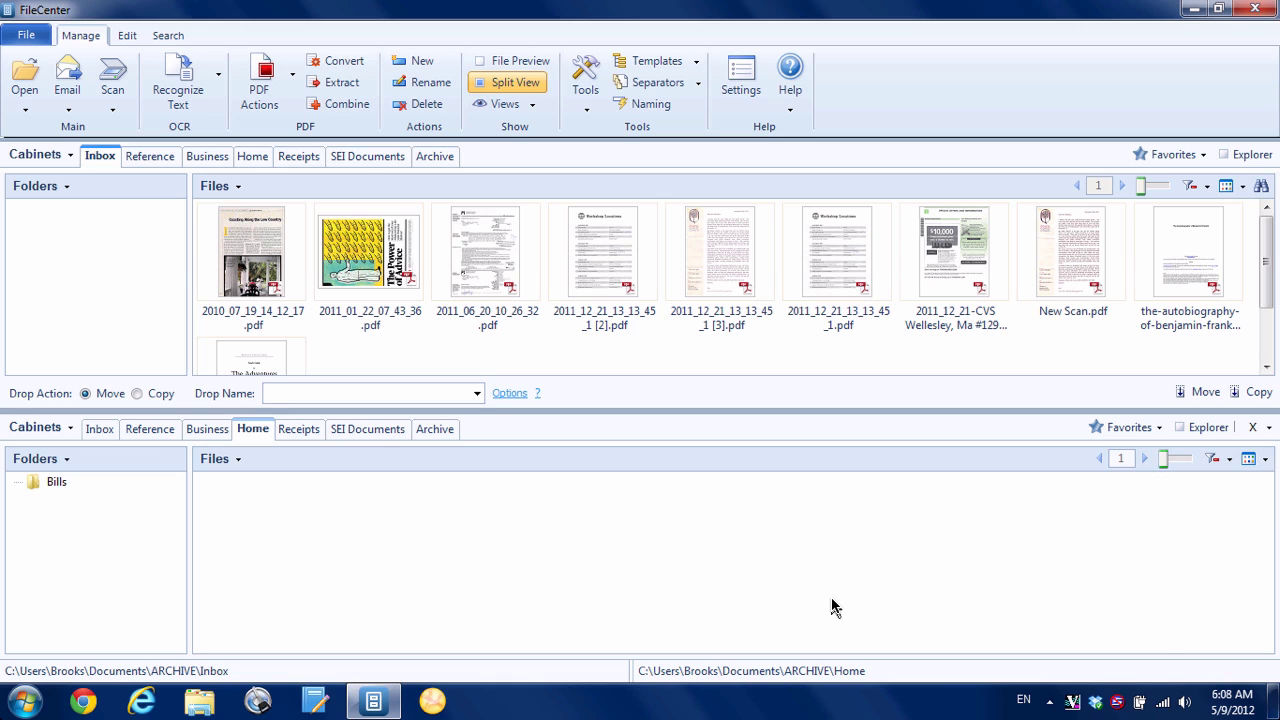
right_click(1119, 707)
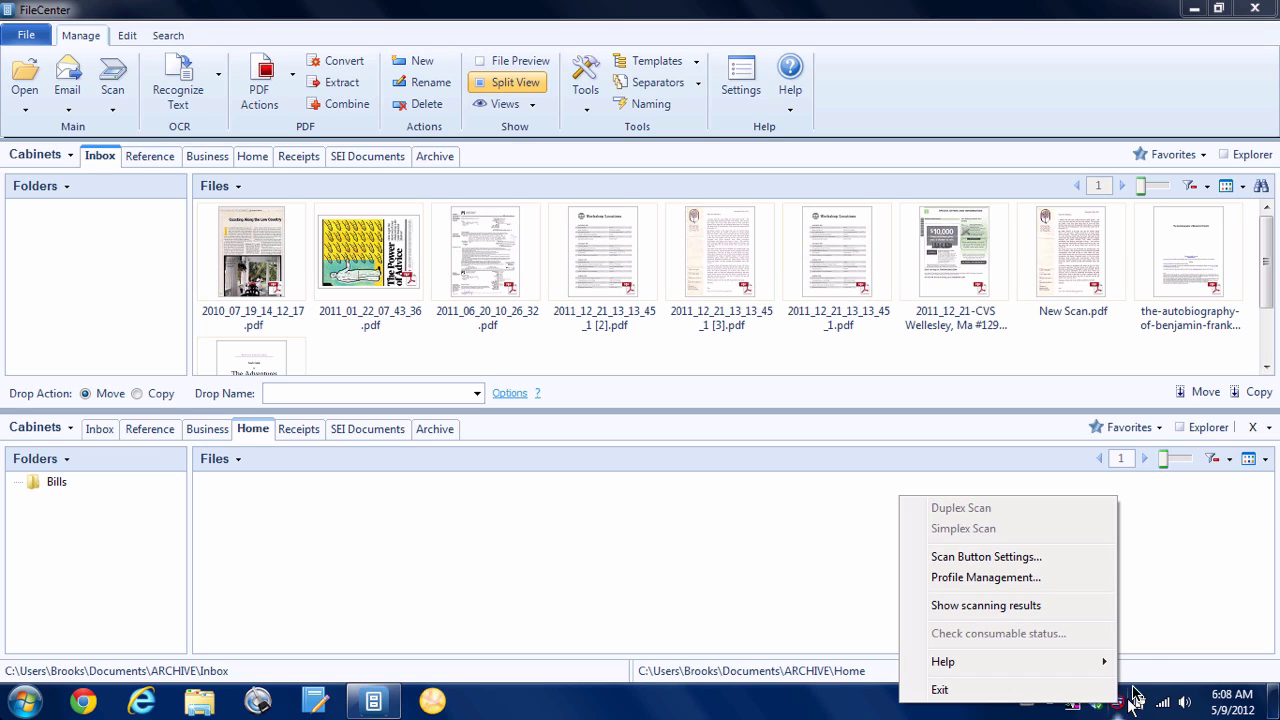
click(1146, 667)
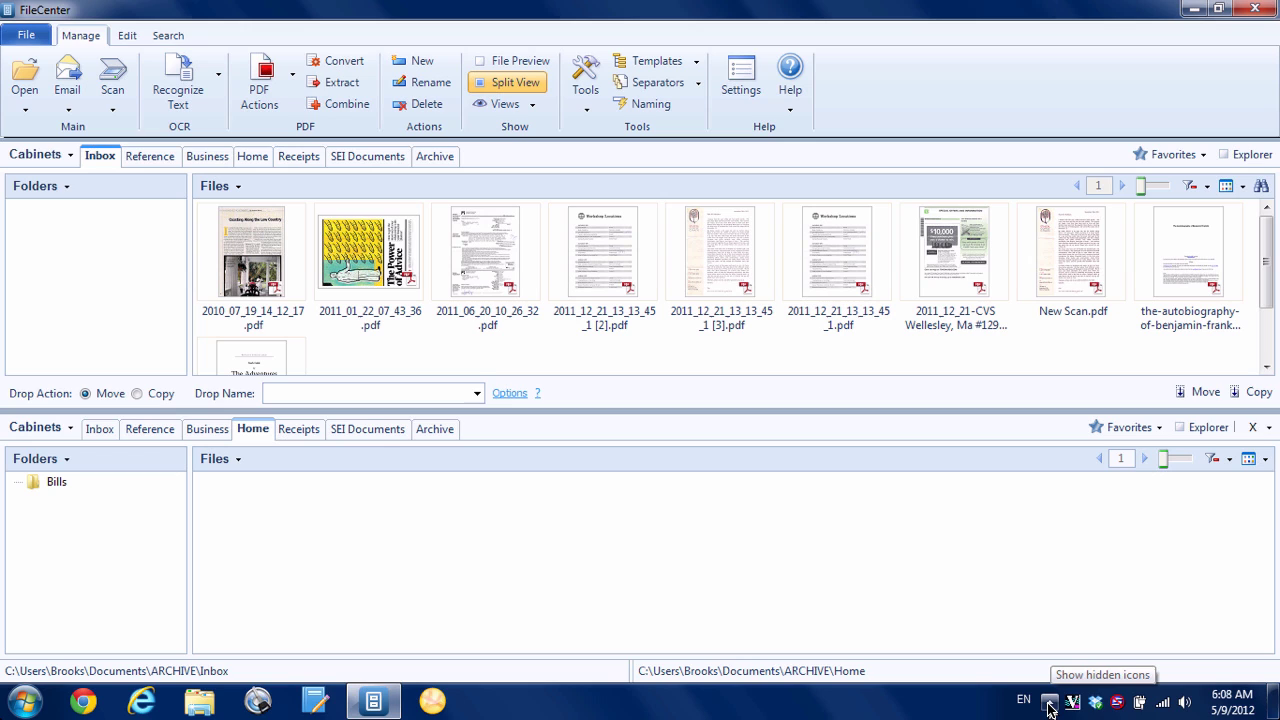
right_click(1120, 703)
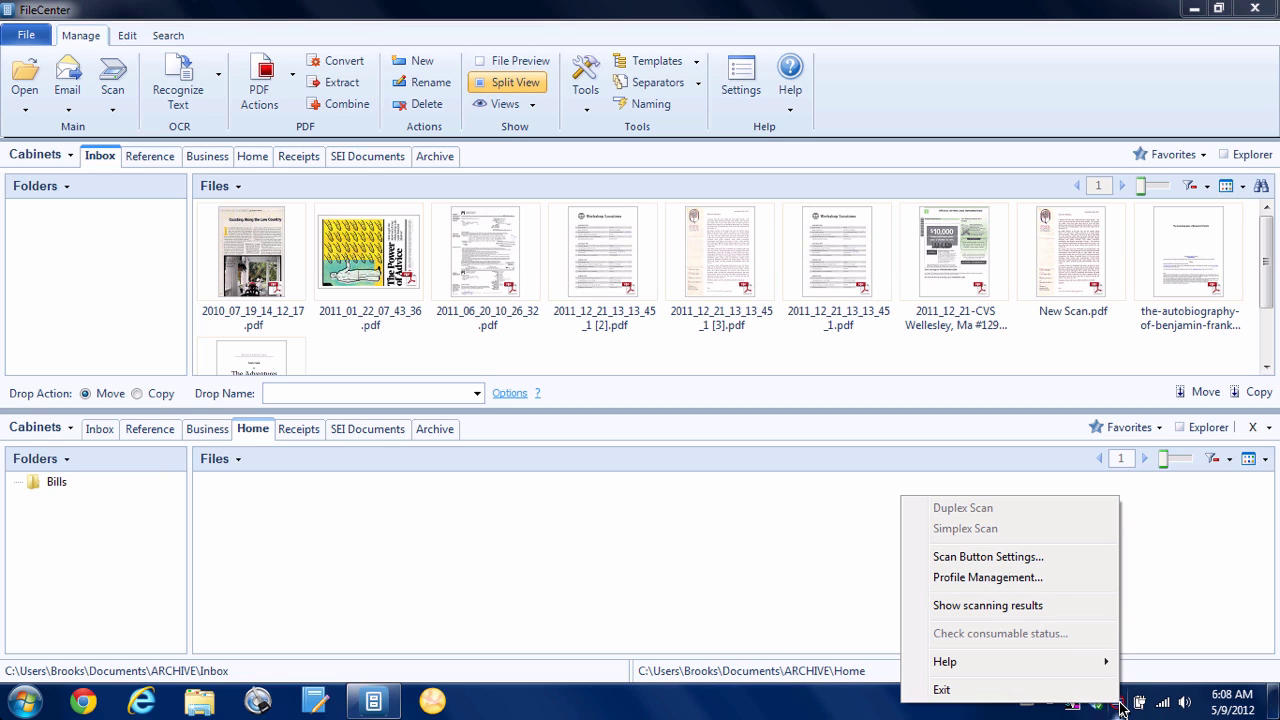
In Scan Button Settings, add a new scanning profile named 'FileCenter'
click(1036, 562)
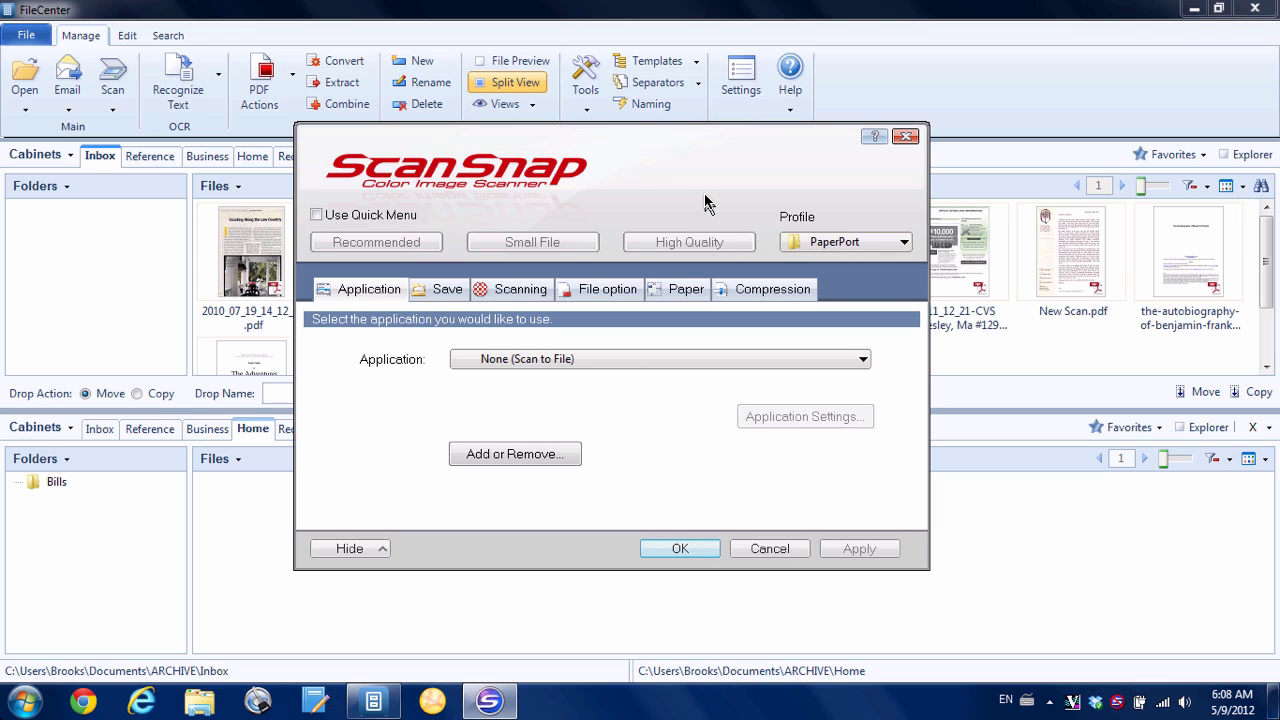
click(845, 241)
click(848, 322)
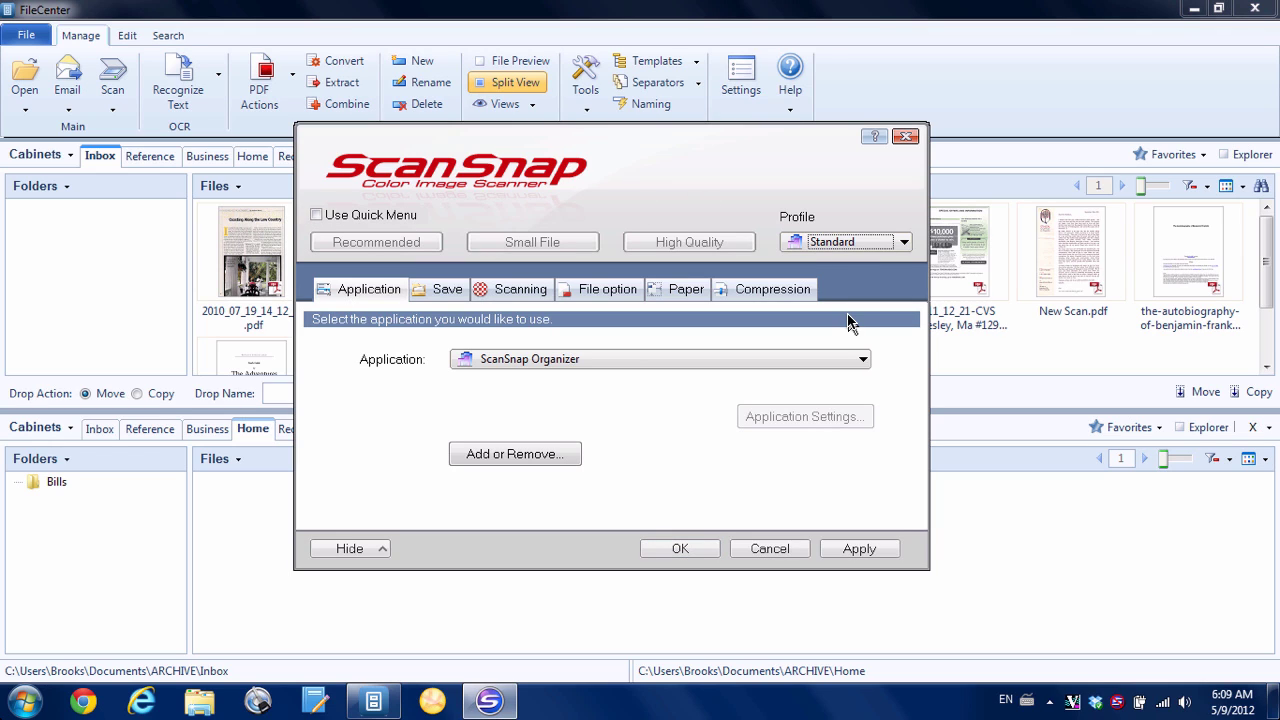
click(905, 245)
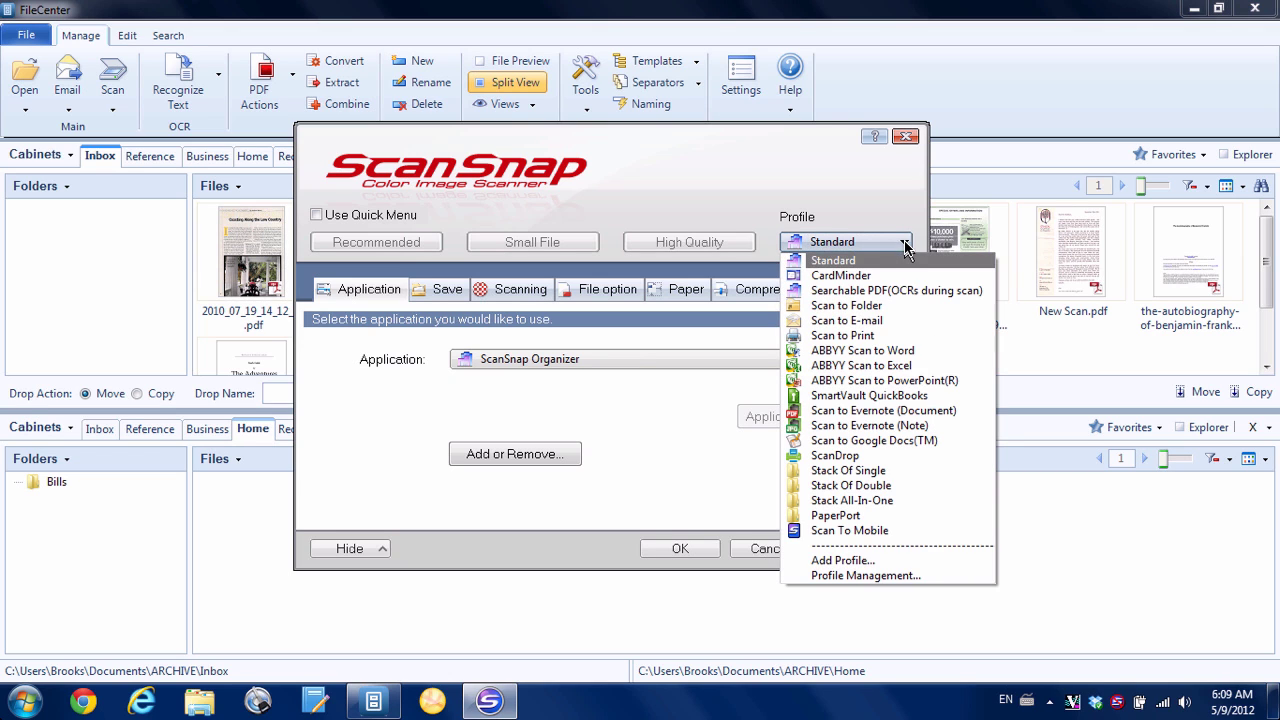
click(868, 562)
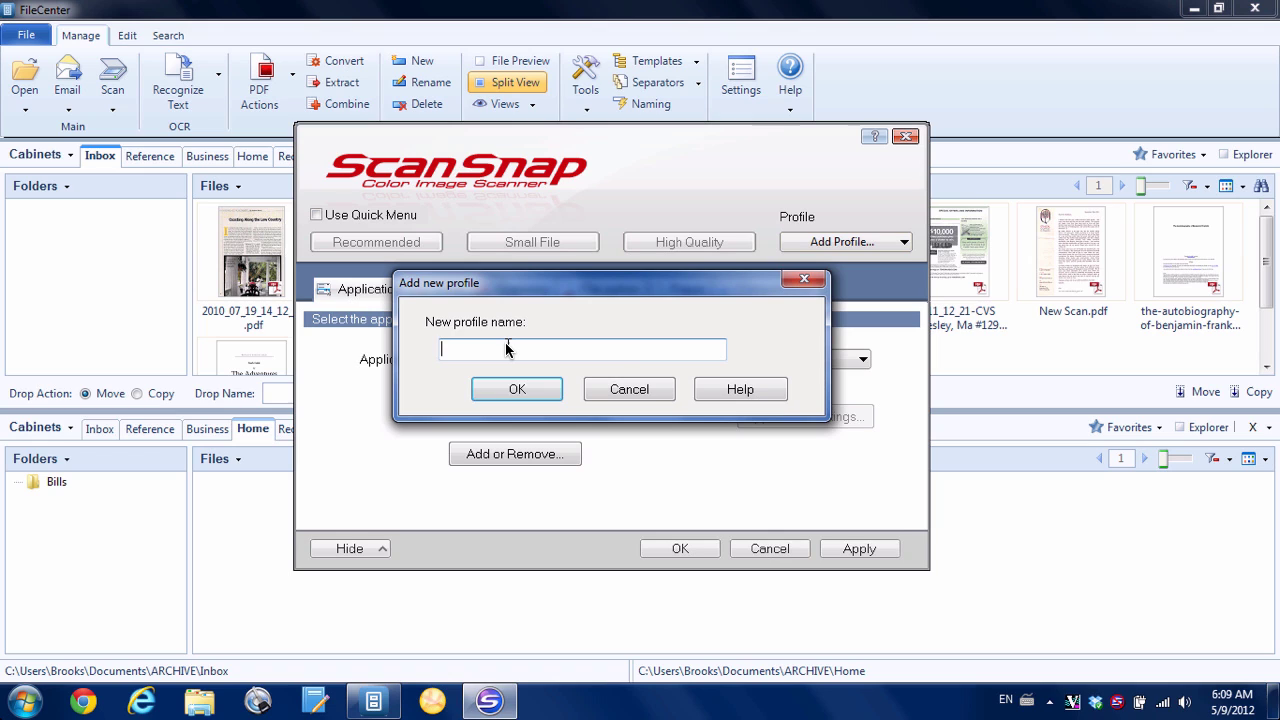
text(Final)
key(BackSpace)
key(BackSpace)
key(BackSpace)
text(leCenter)
click(507, 389)
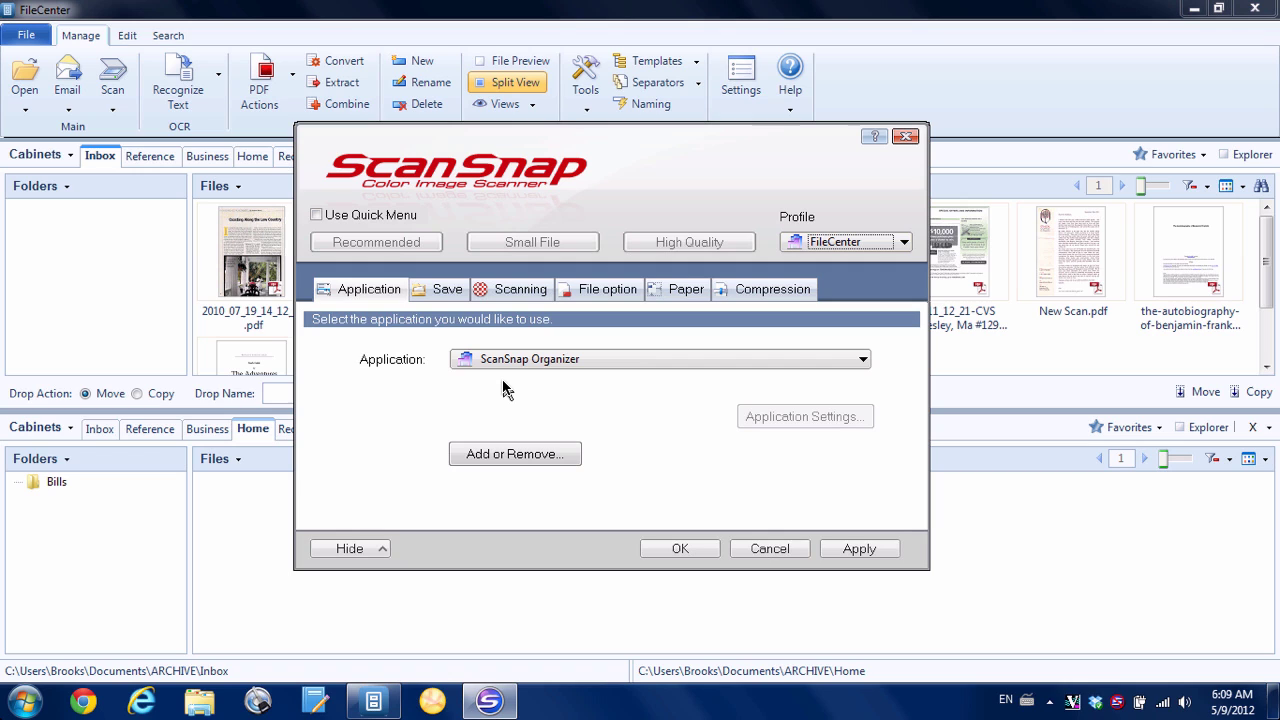
Add an application entry pointing to C:\Program Files (x86)\FileCenter\Main\FileCenter.exe
click(500, 460)
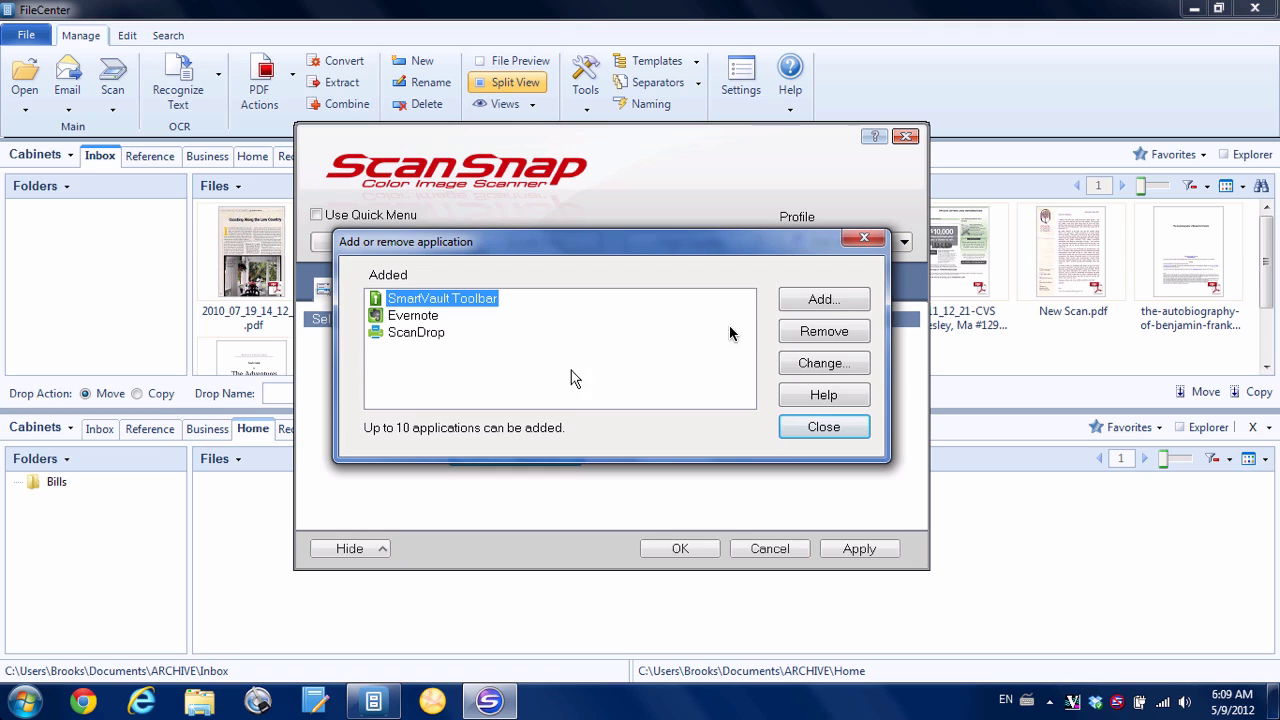
click(843, 305)
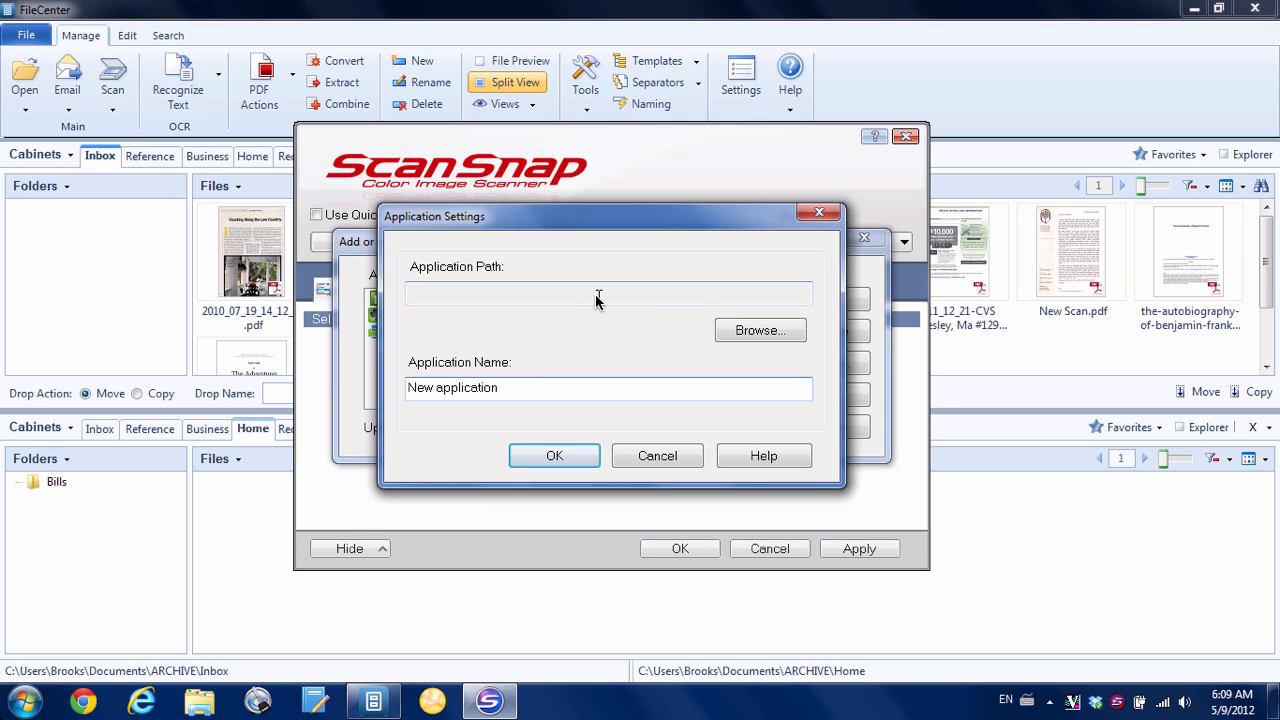
click(767, 333)
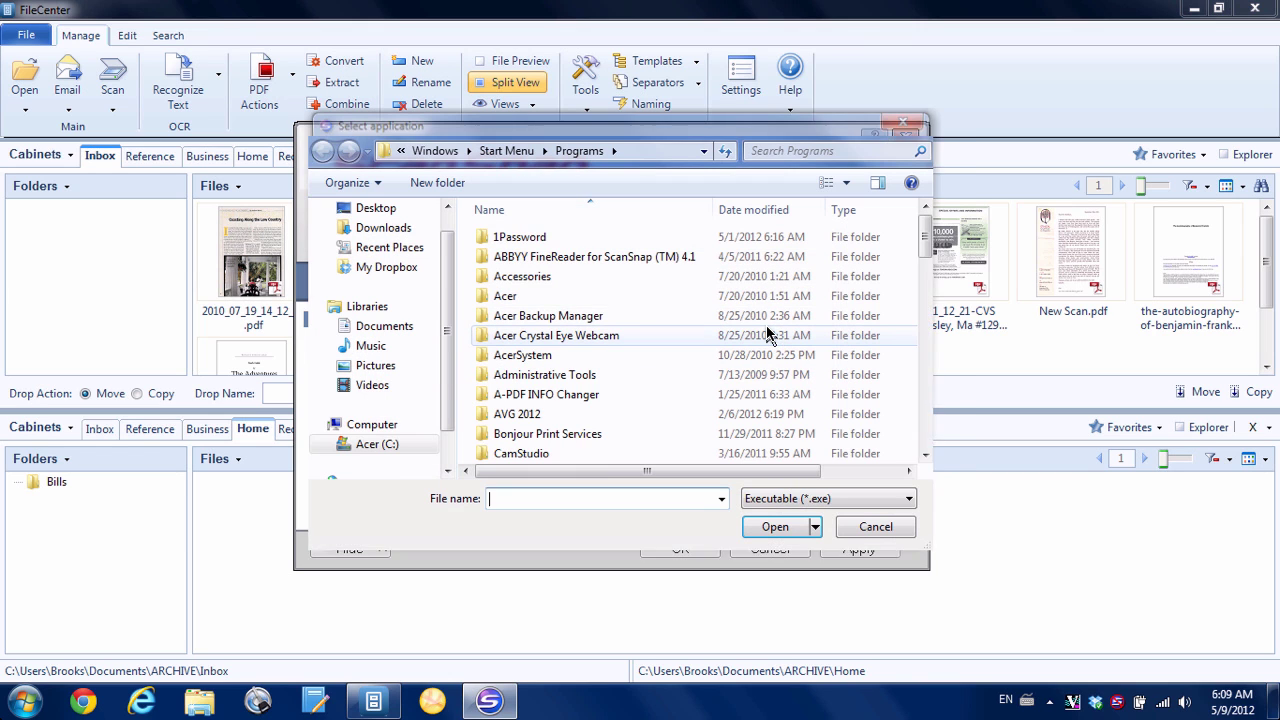
click(392, 445)
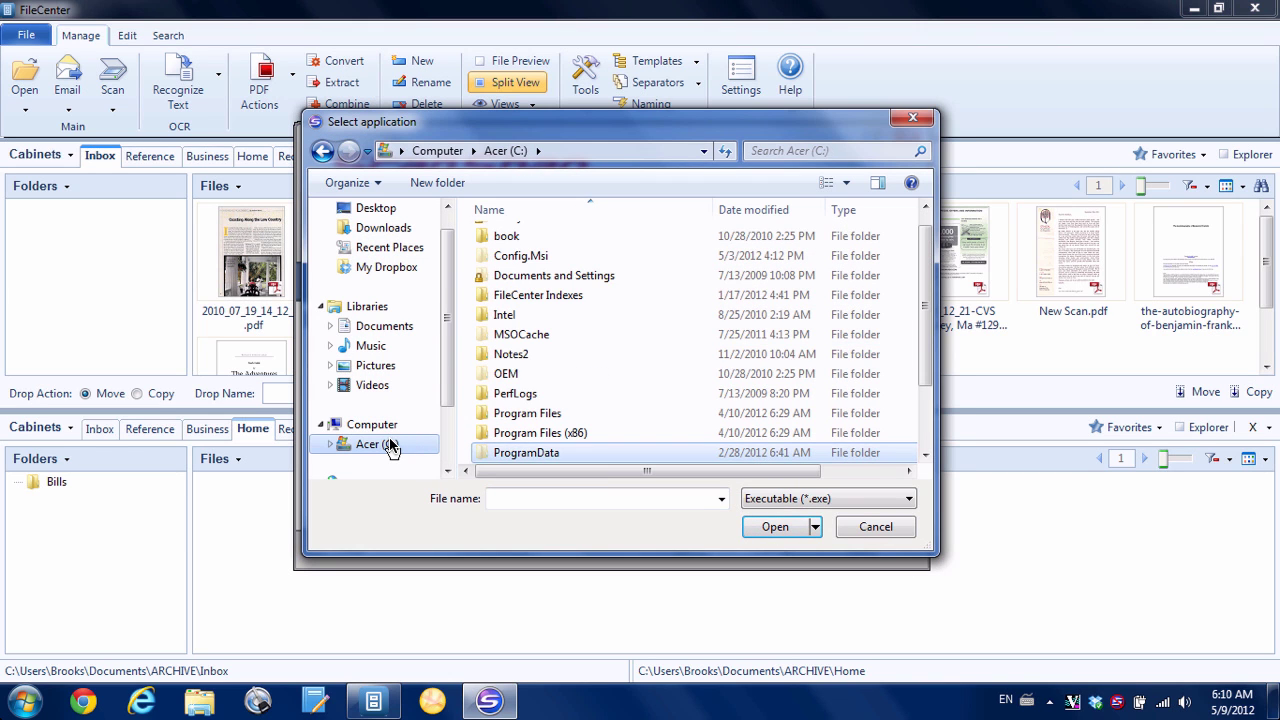
double_click(578, 433)
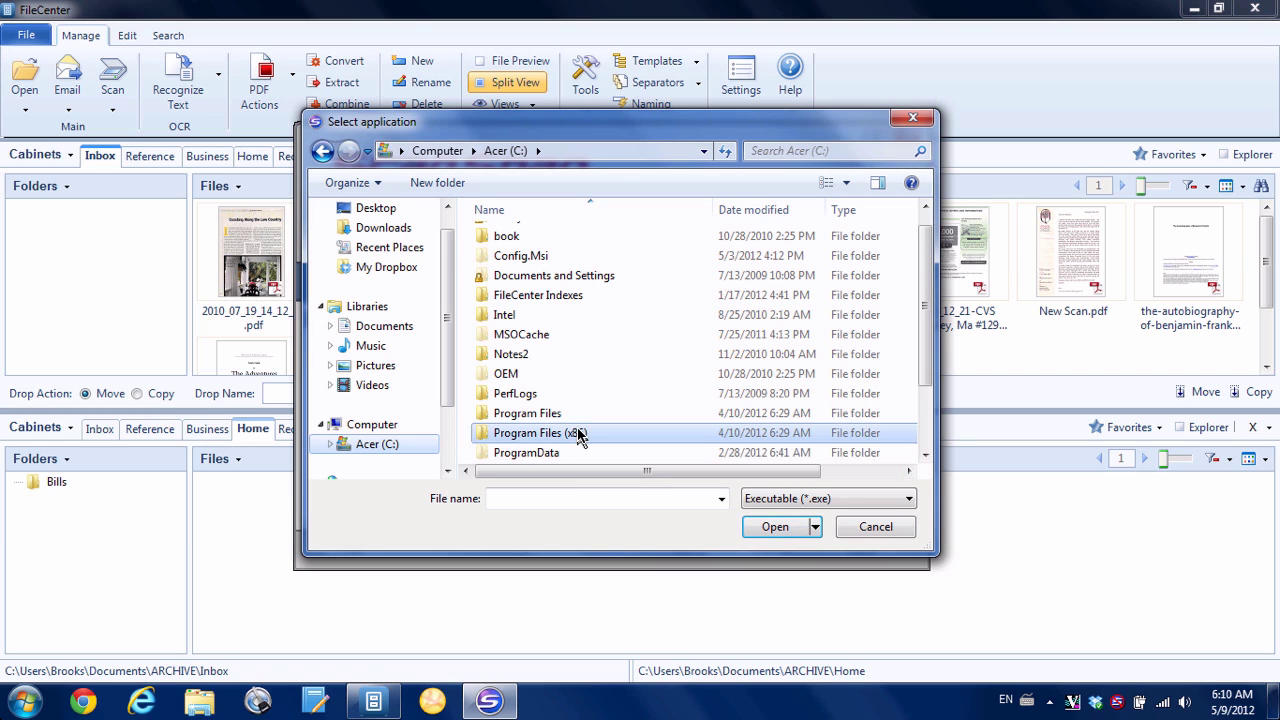
click(923, 428)
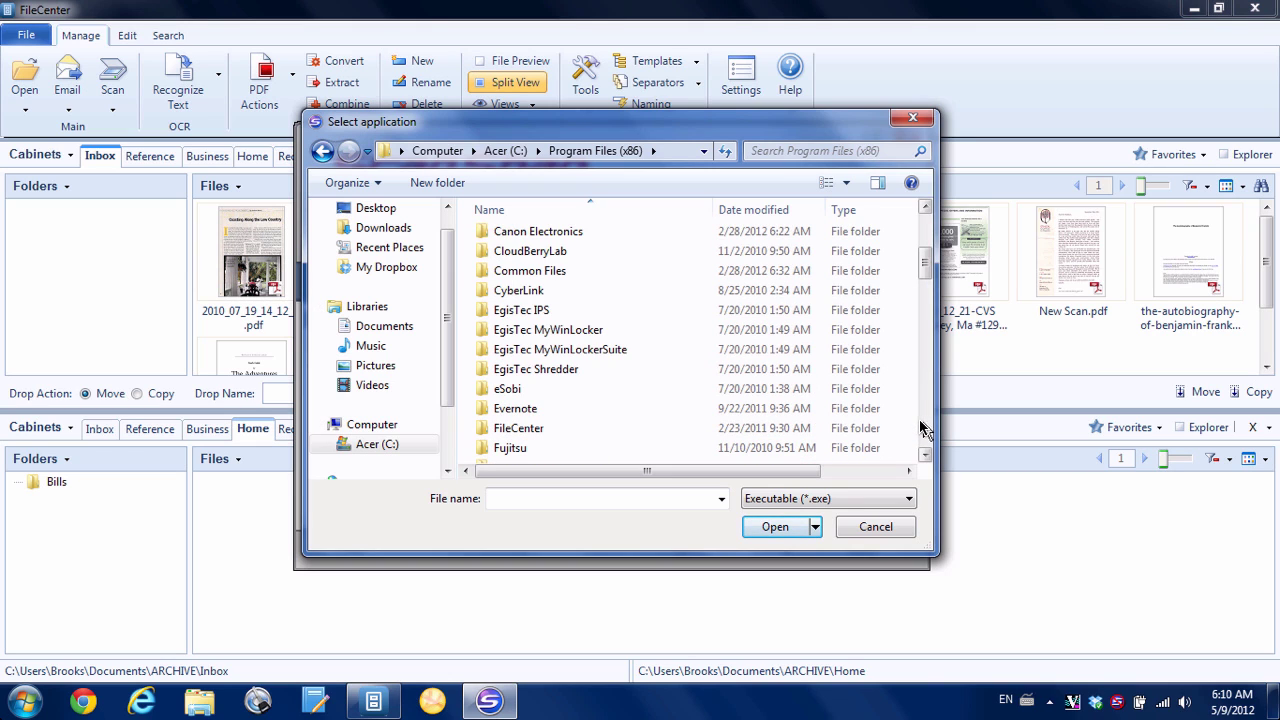
click(535, 430)
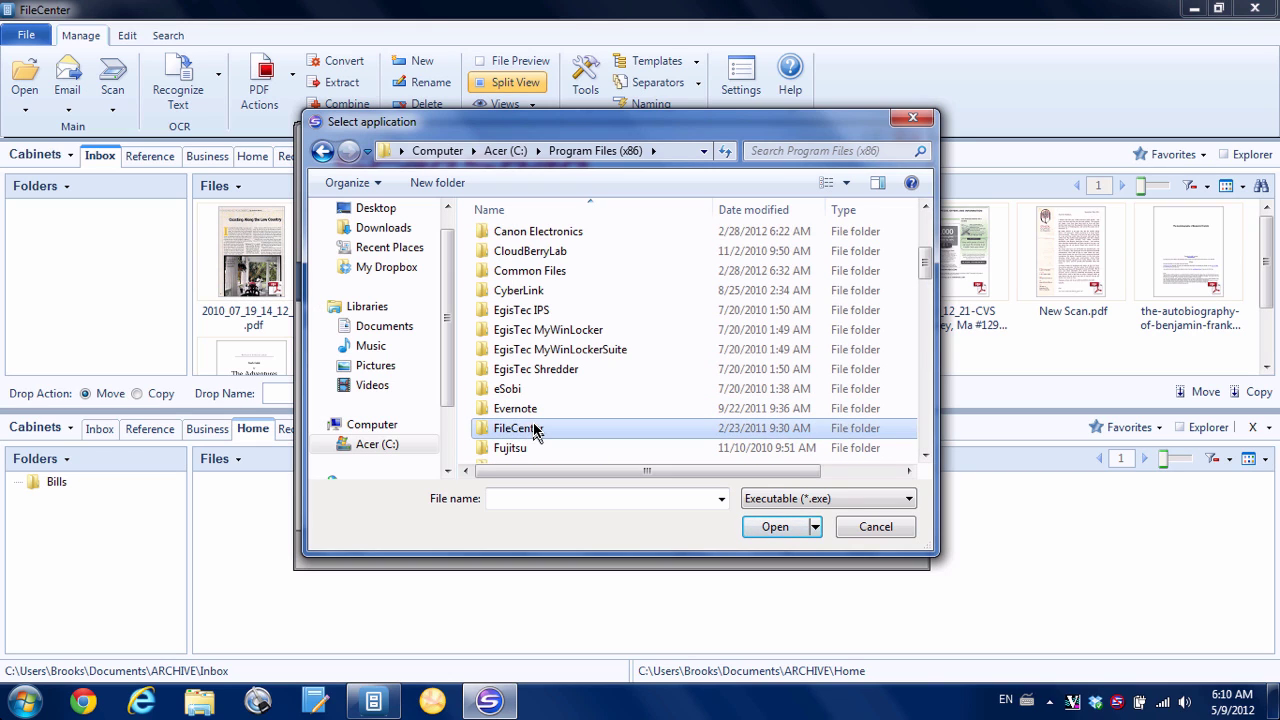
double_click(535, 430)
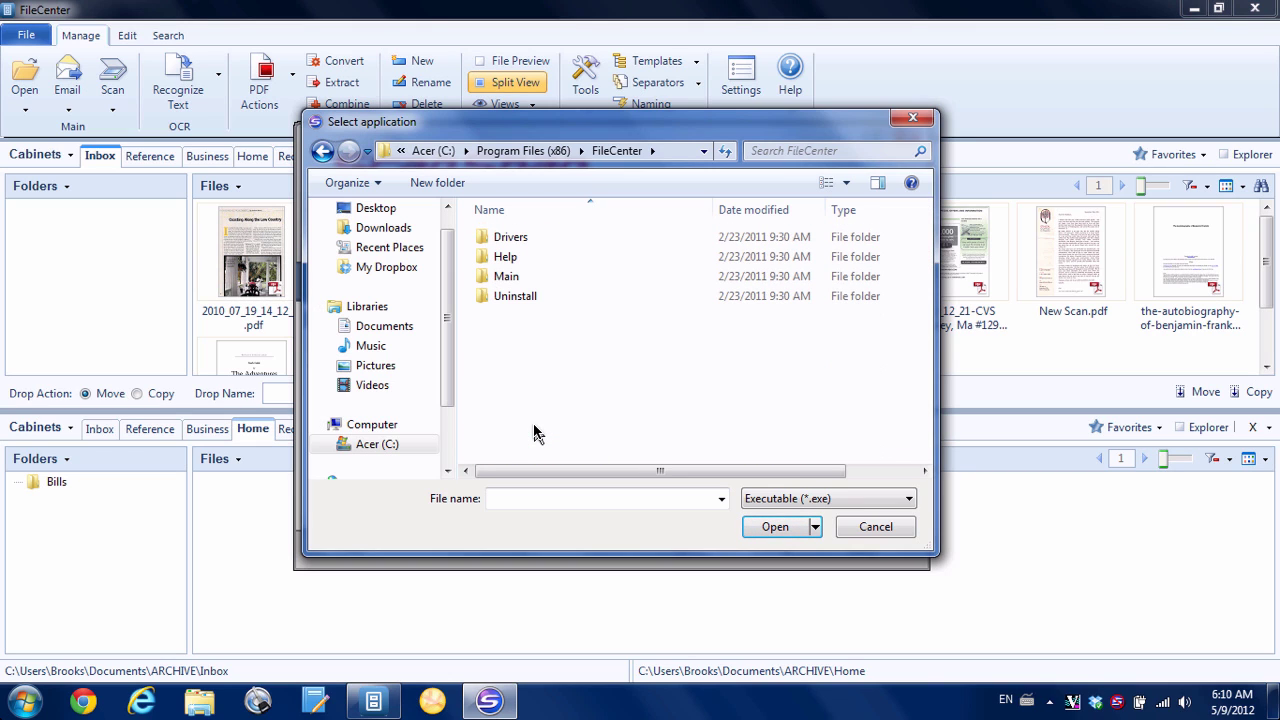
double_click(533, 284)
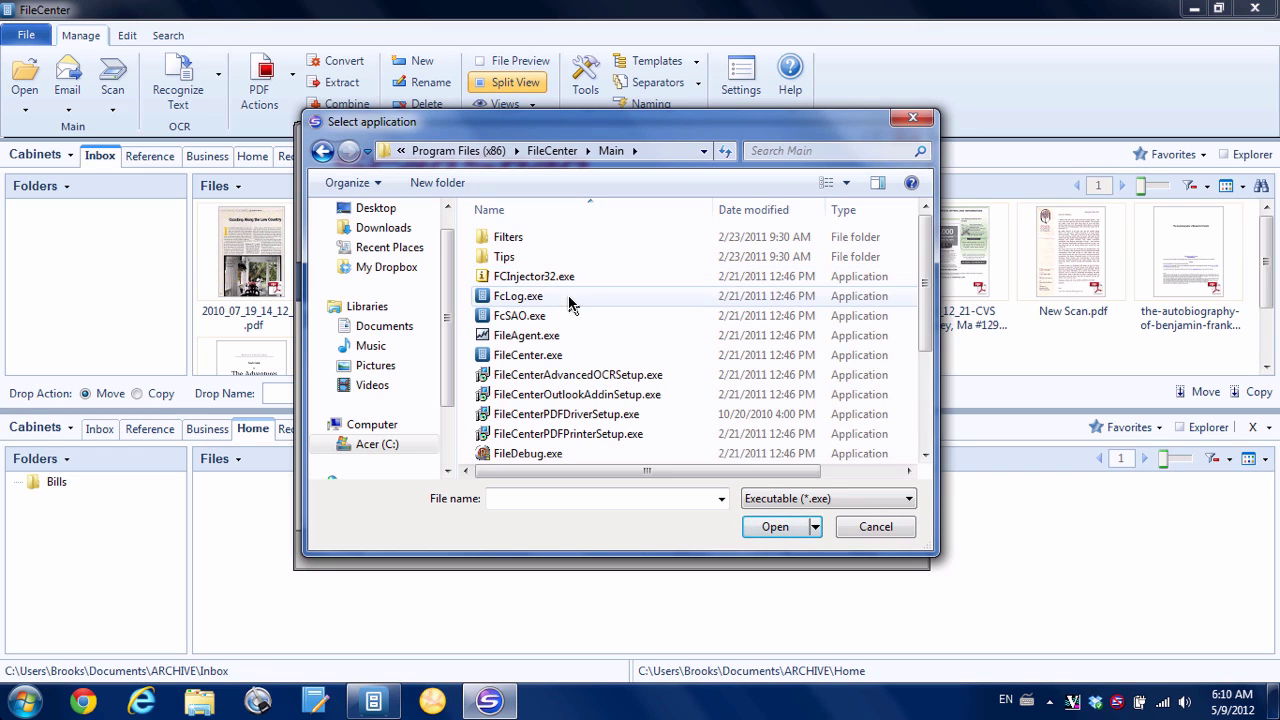
click(557, 358)
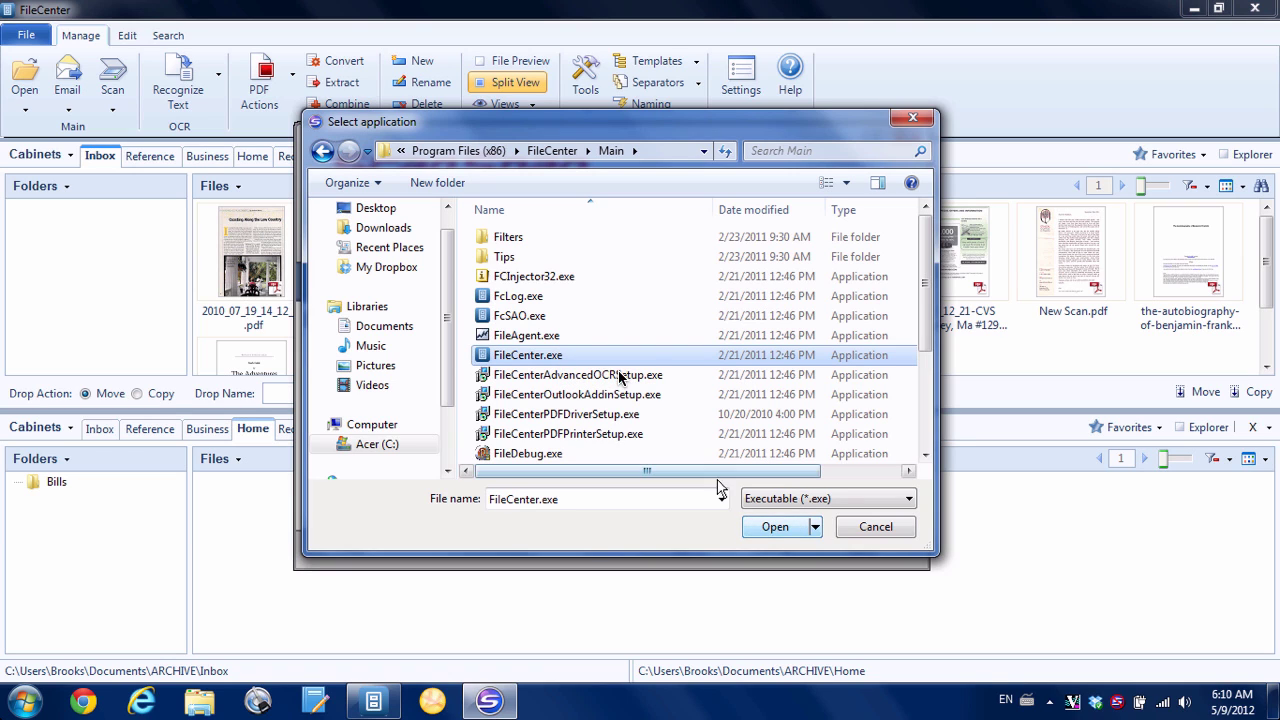
click(760, 526)
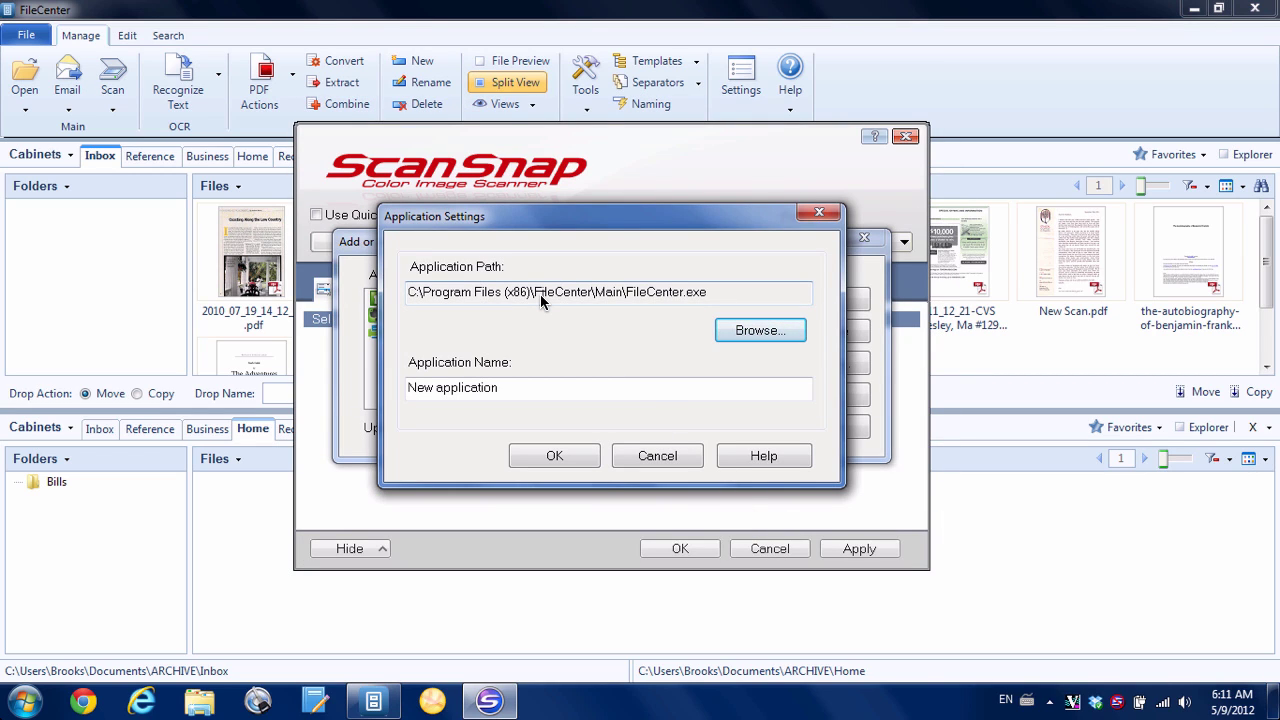
Rename the new application entry from 'New application' to 'FileCenter'
click(481, 392)
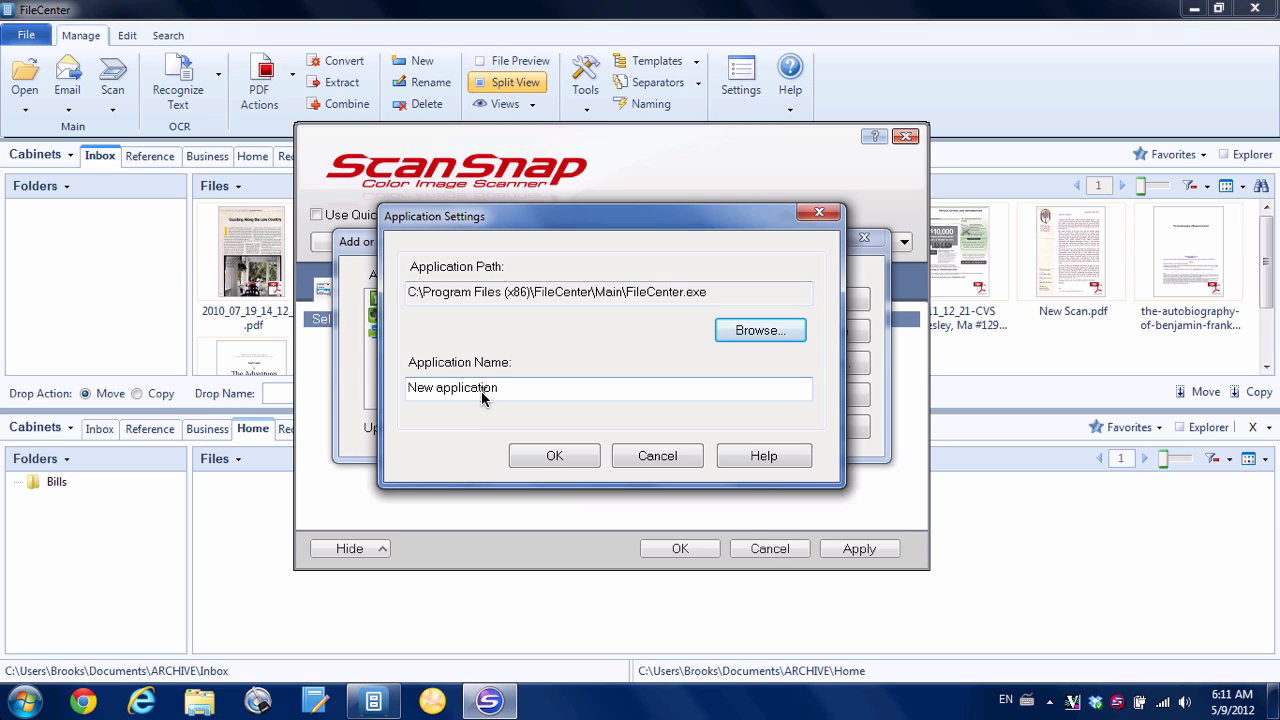
double_click(545, 388)
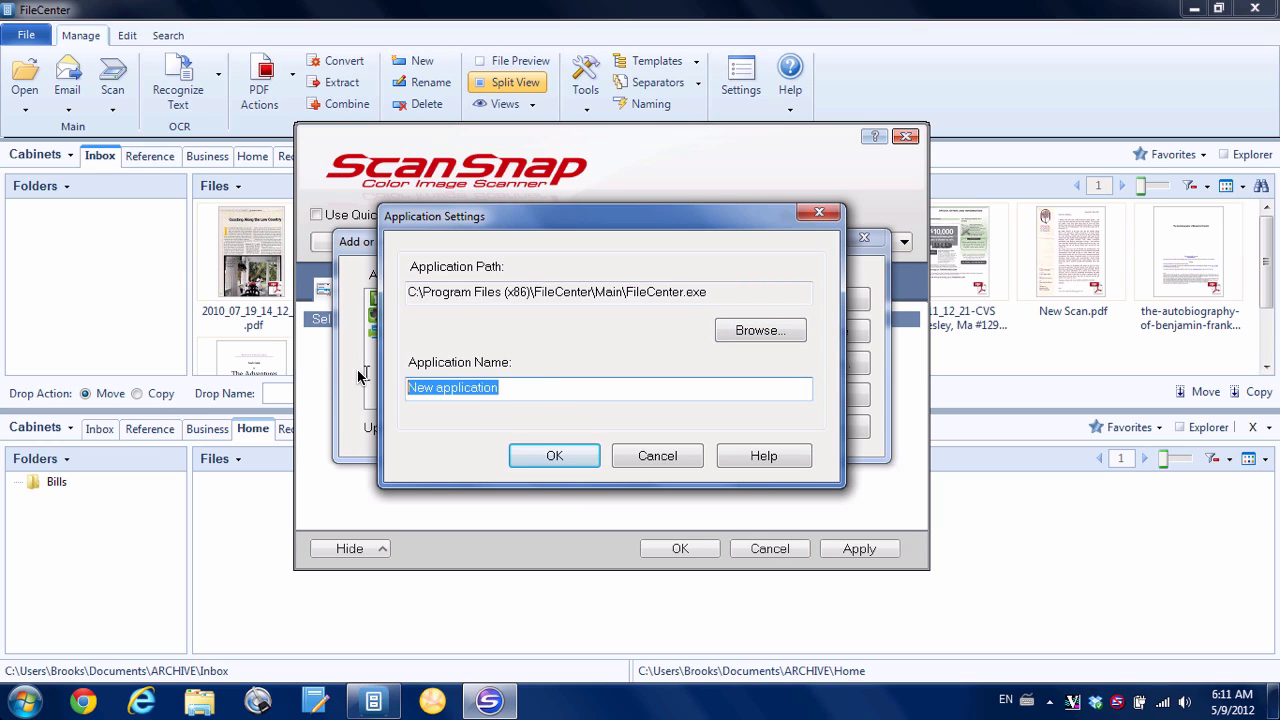
text(File)
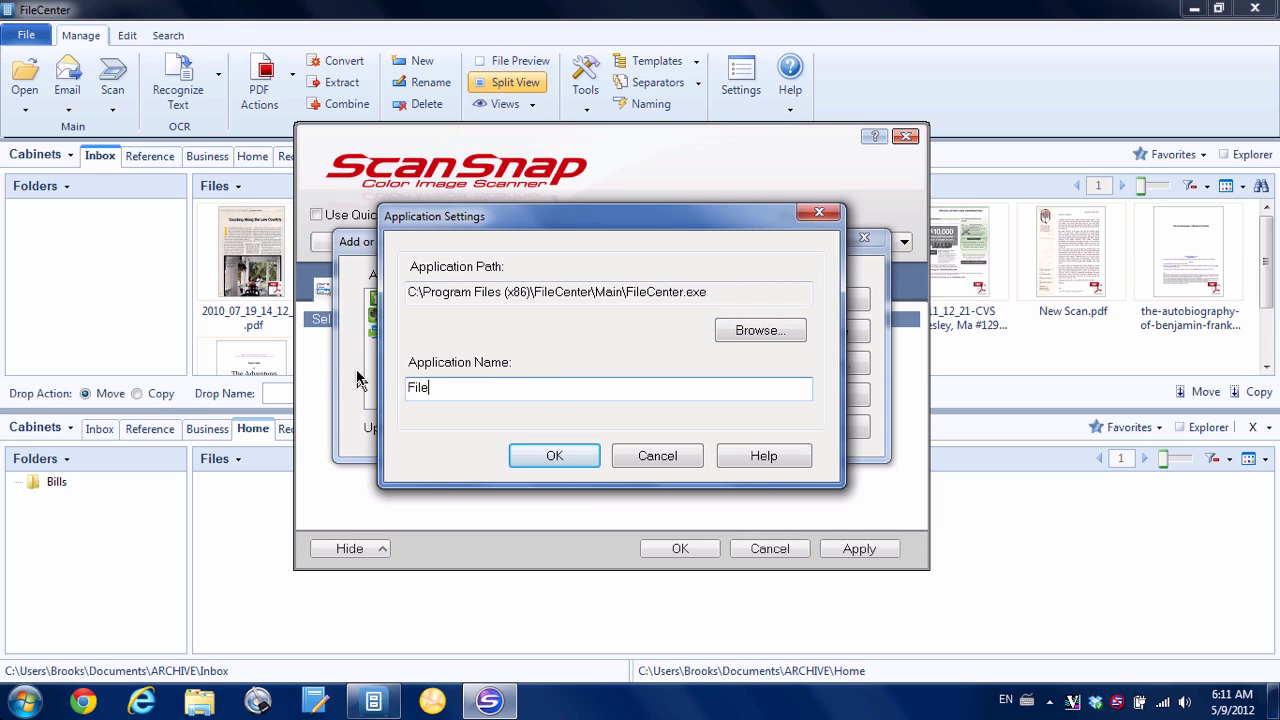
text(Center)
click(555, 462)
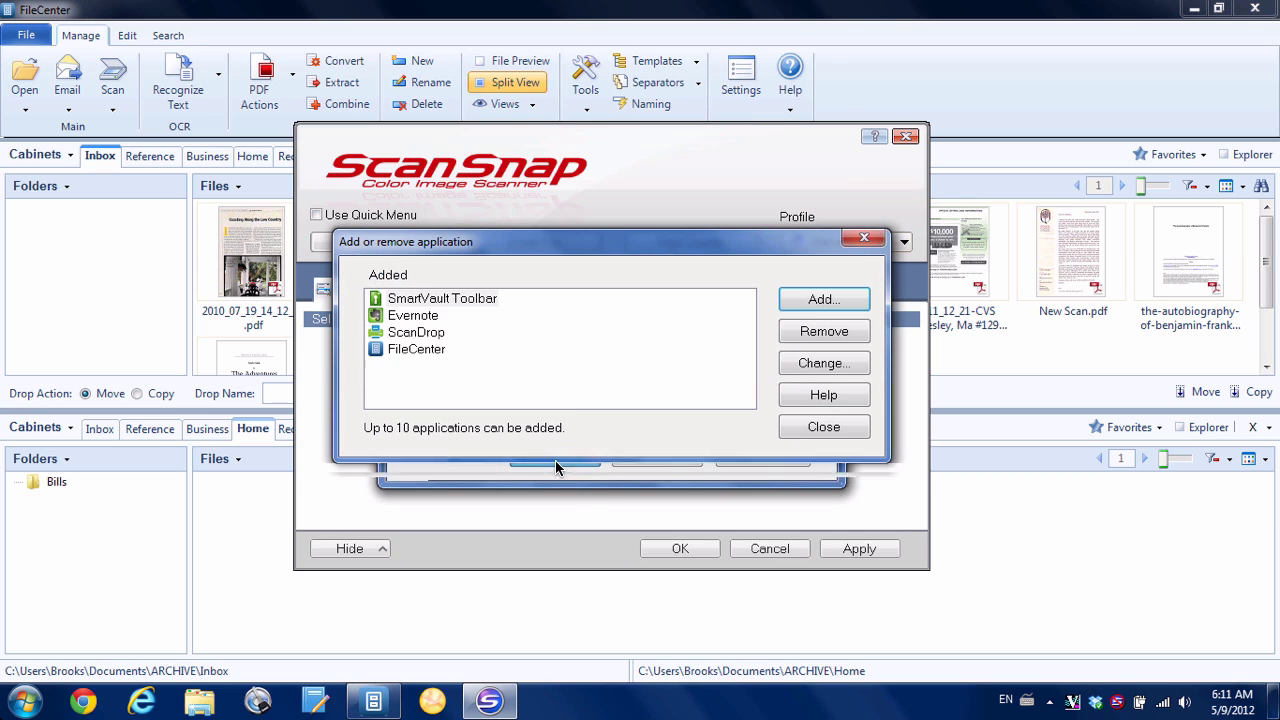
click(820, 430)
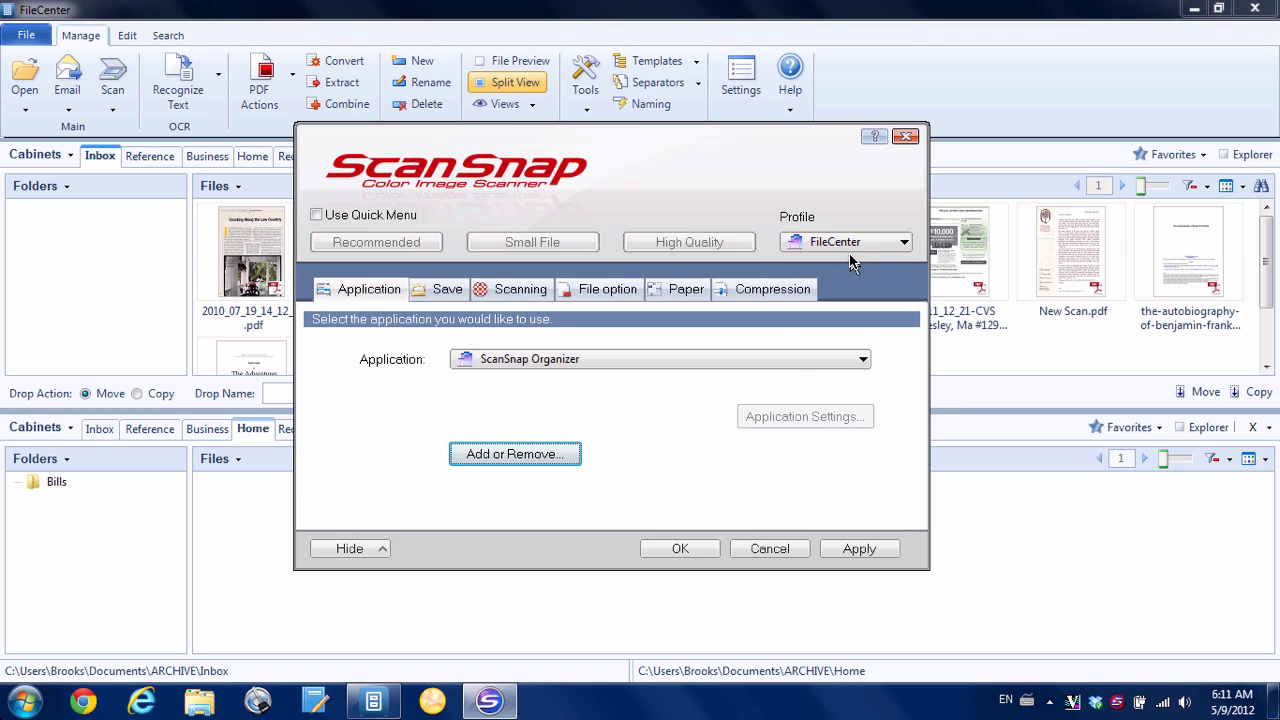
Set the profile's target application to FileCenter, then apply, save and close
click(862, 361)
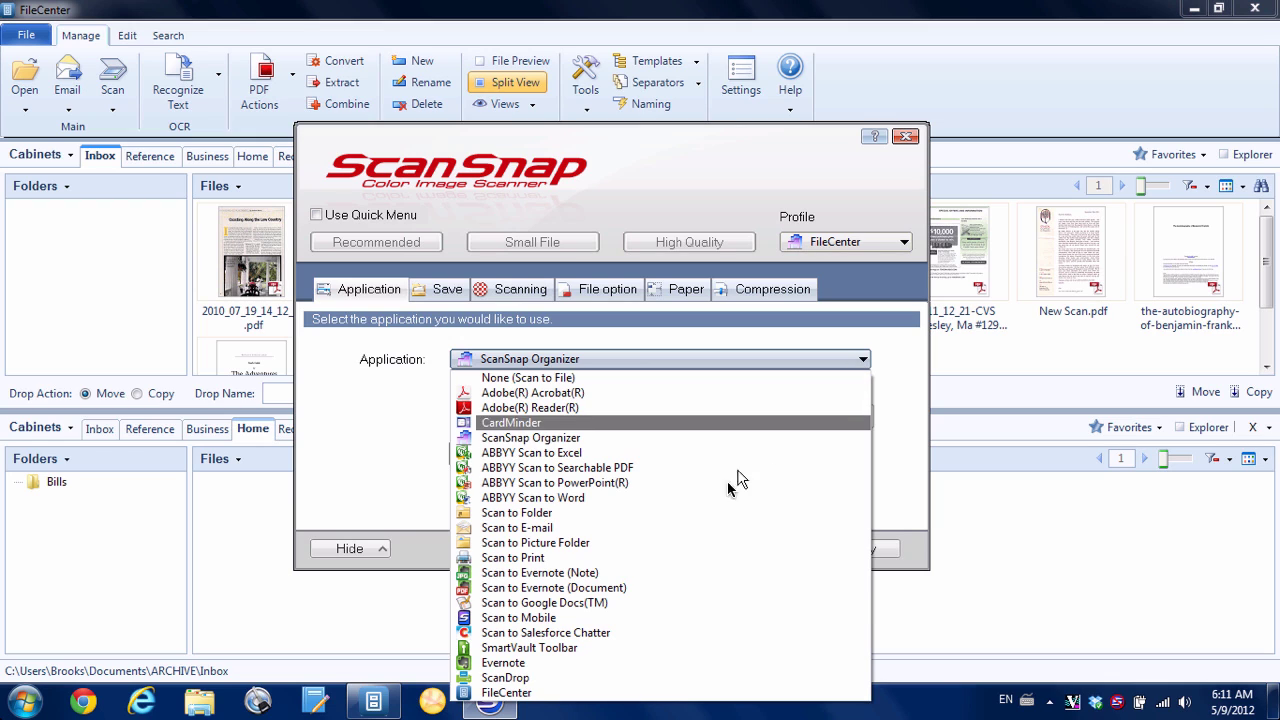
click(510, 693)
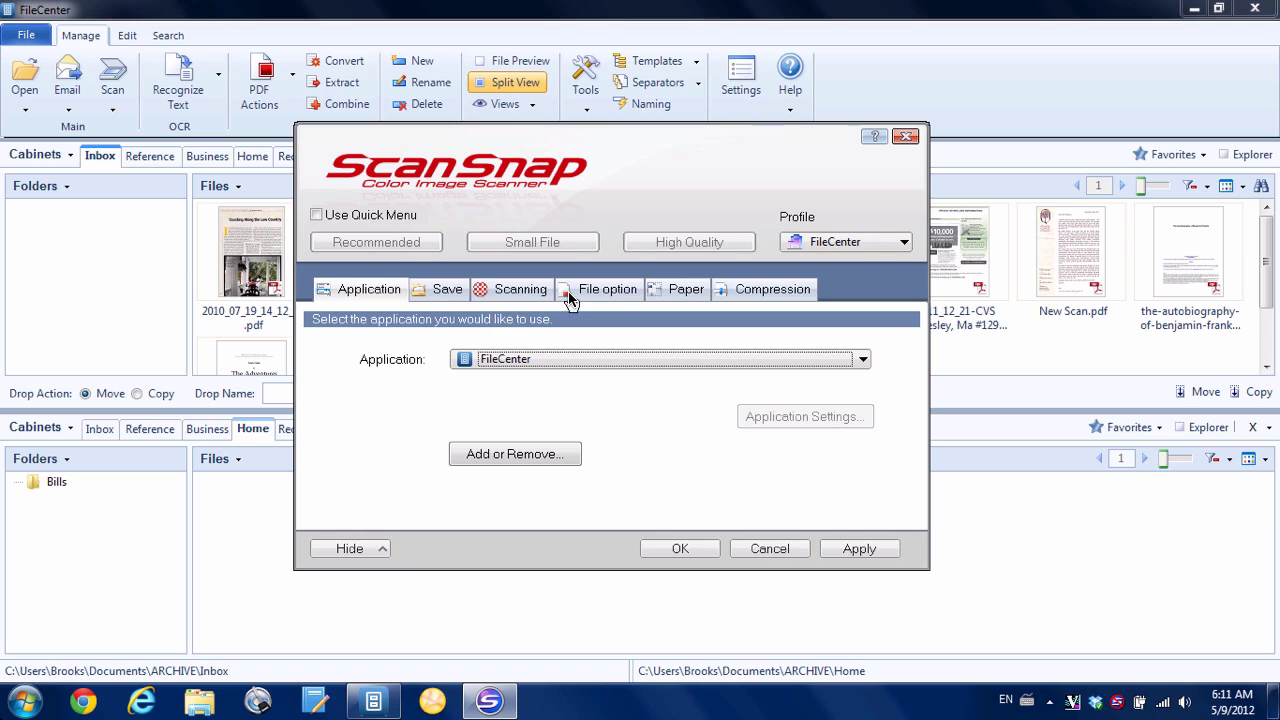
click(890, 553)
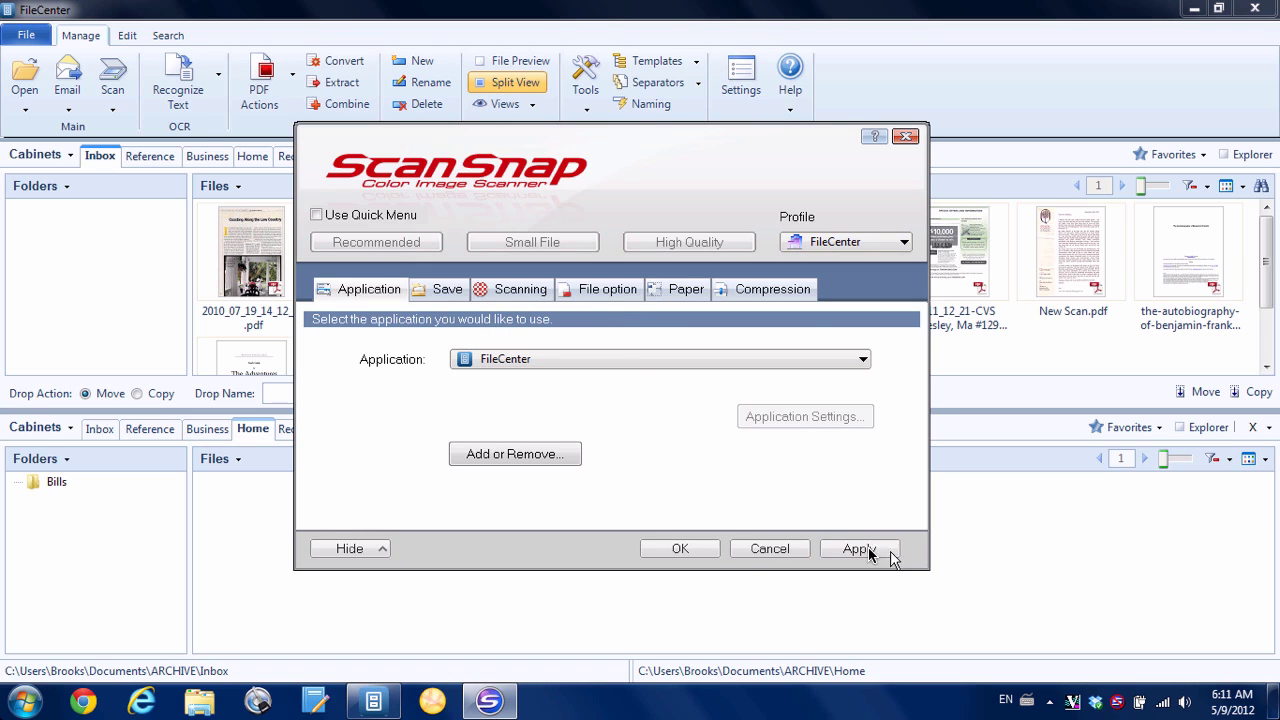
click(698, 553)
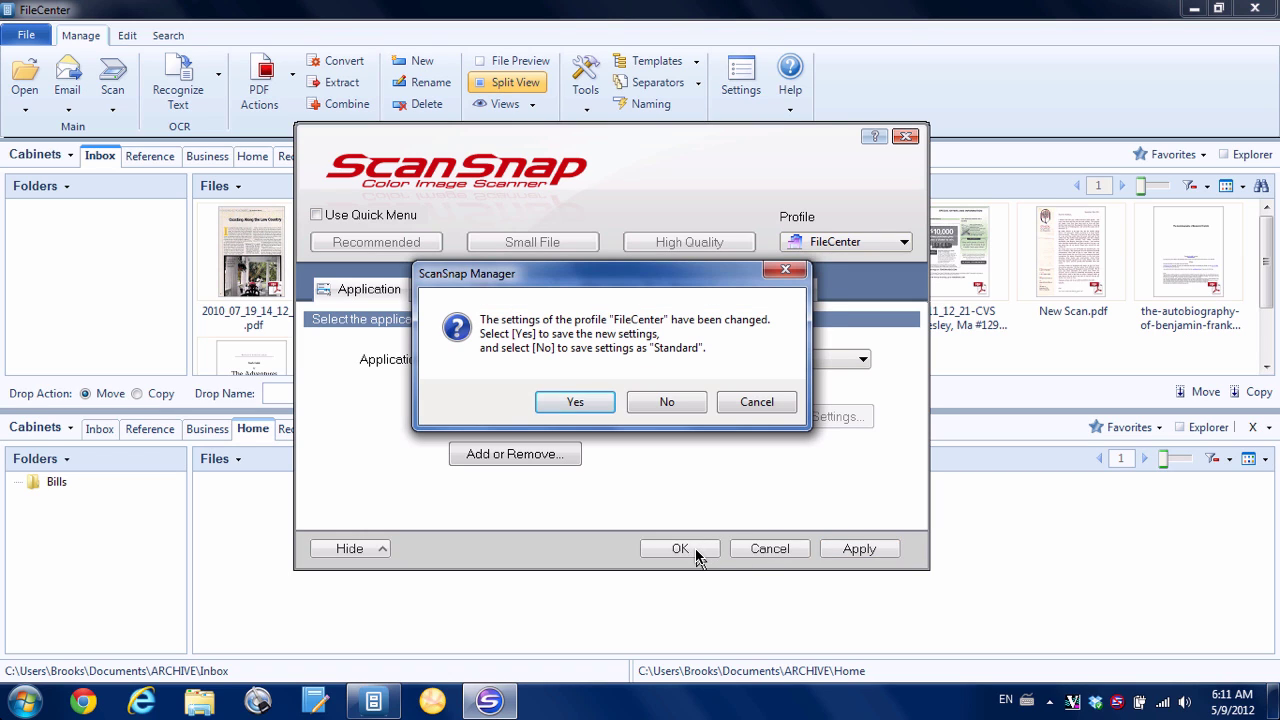
click(578, 403)
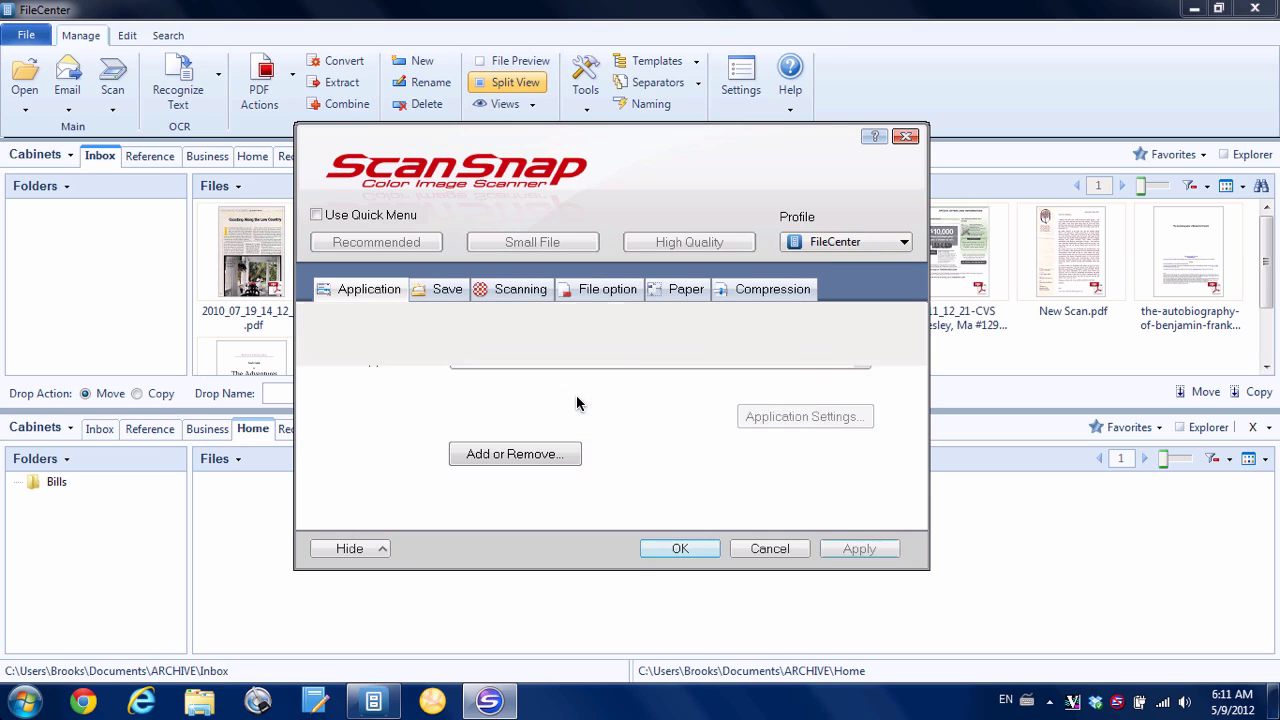
click(668, 549)
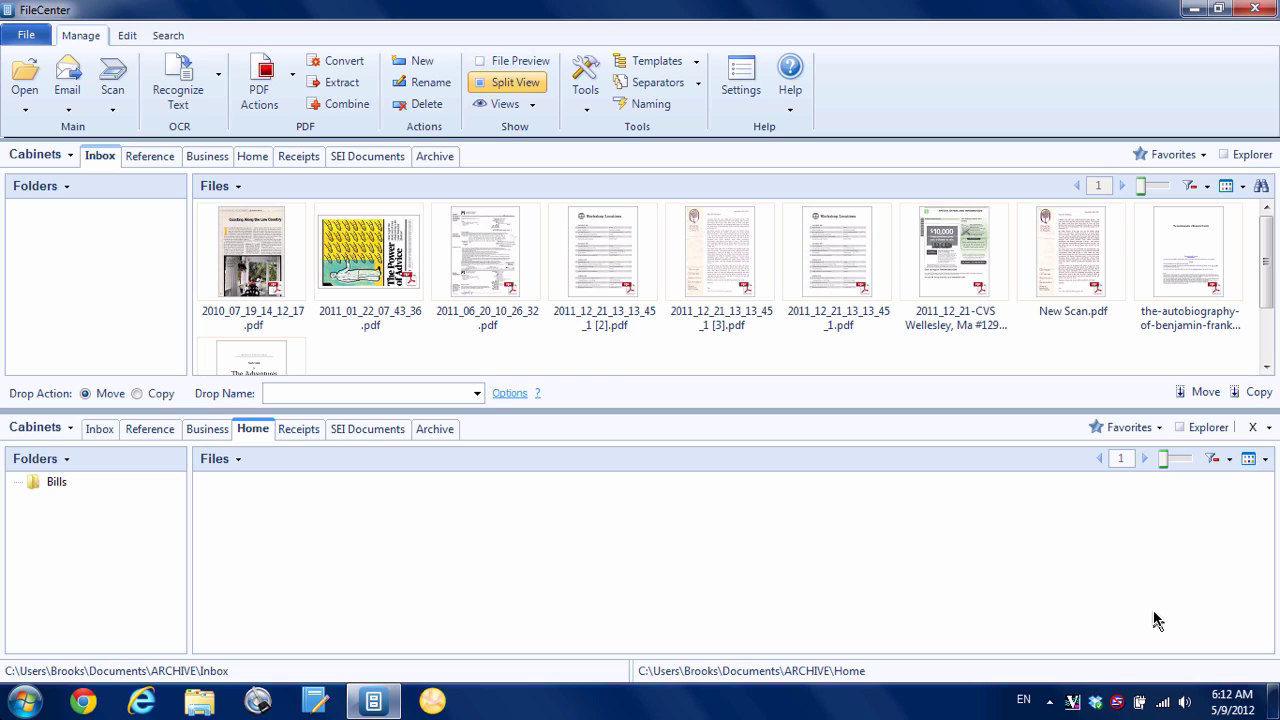
Choose FileCenter as the active scan profile from the ScanSnap tray menu
click(1117, 703)
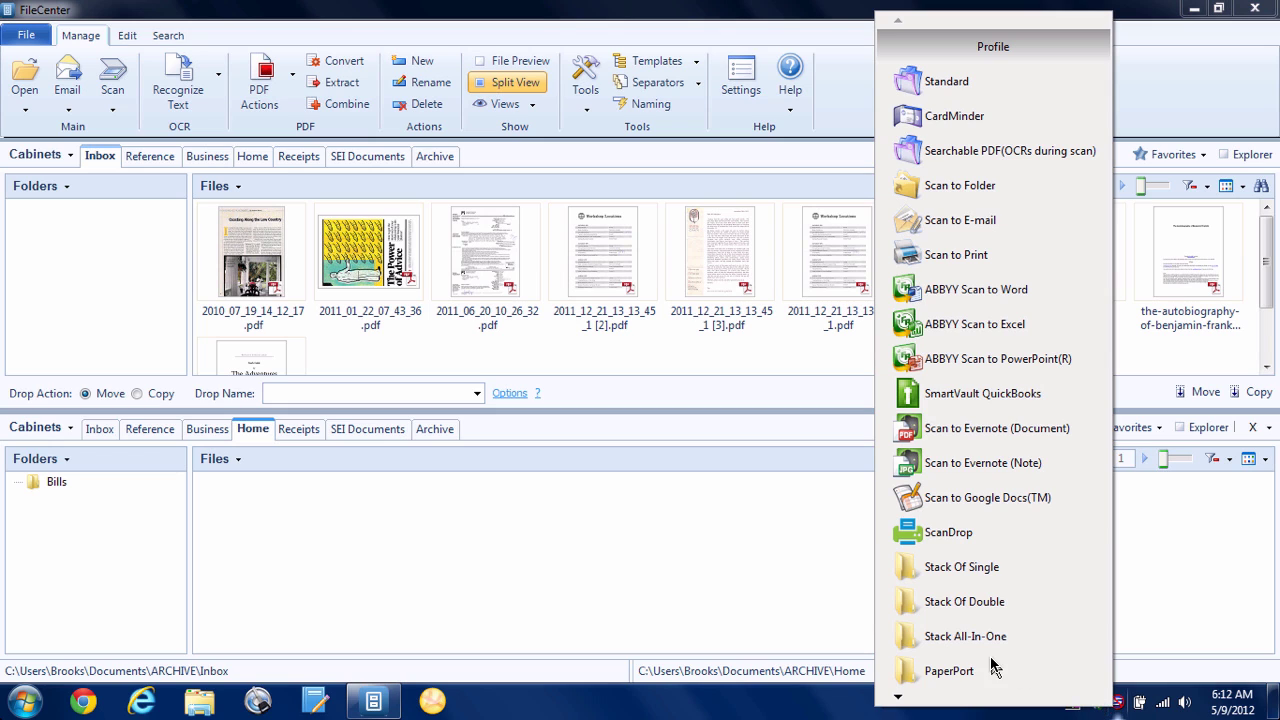
mouse_move(898, 697)
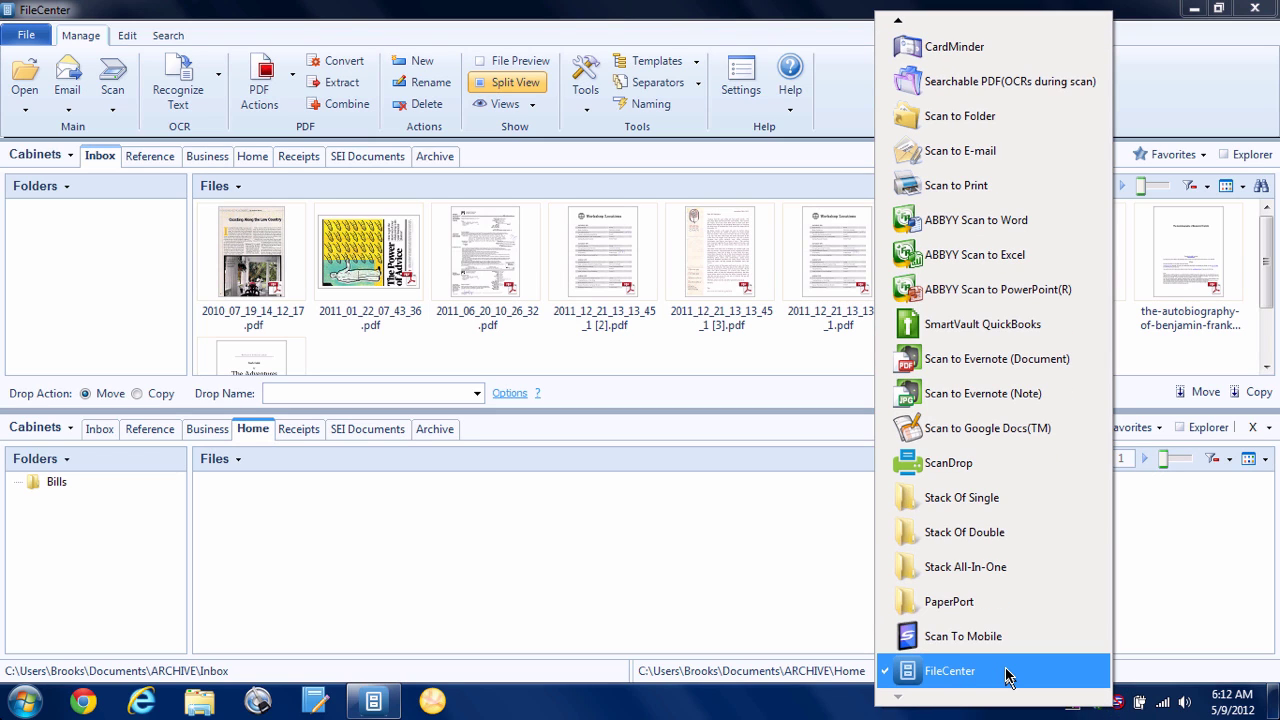
click(758, 604)
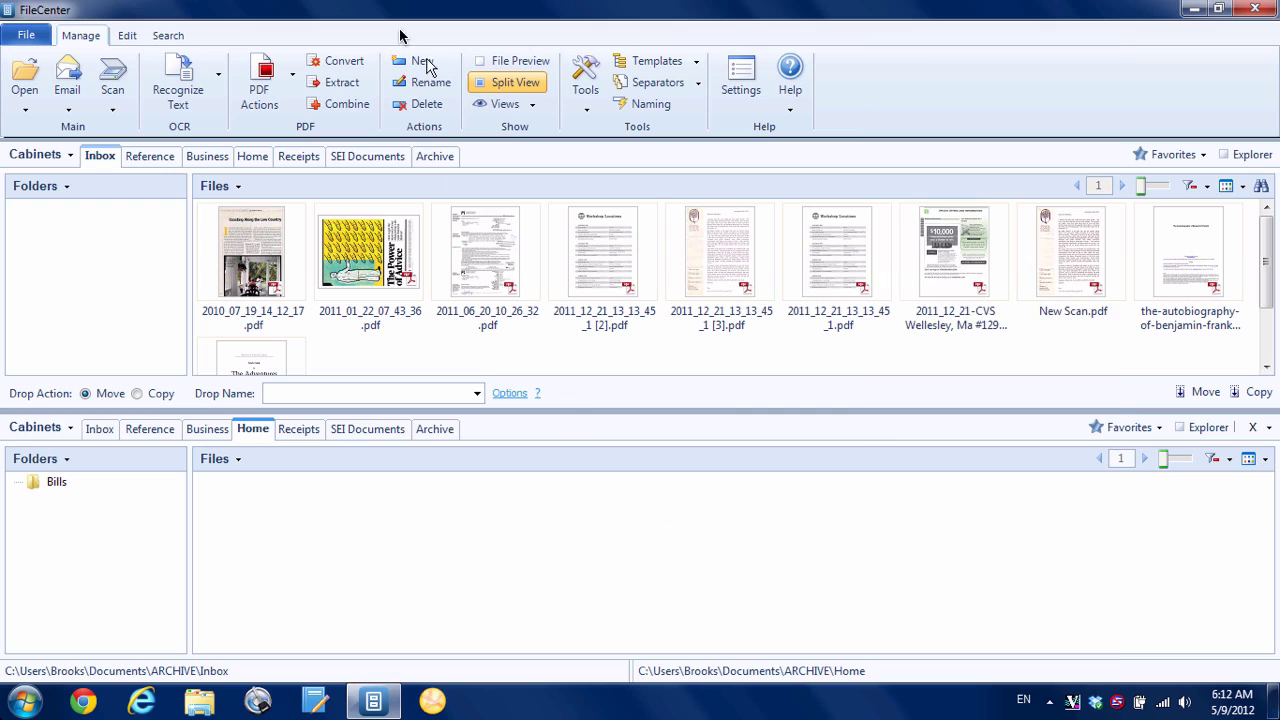
Show the Inbox and Home cabinets side by side in split view
click(253, 157)
right_click(106, 164)
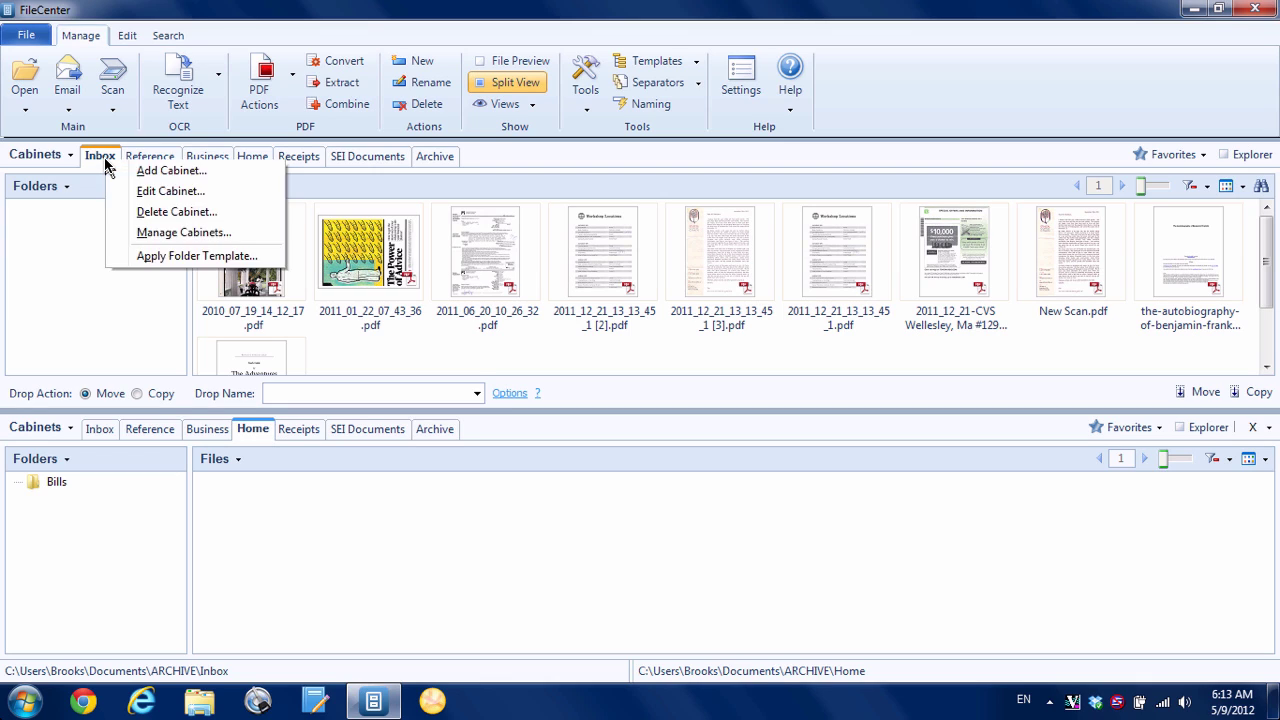
click(188, 193)
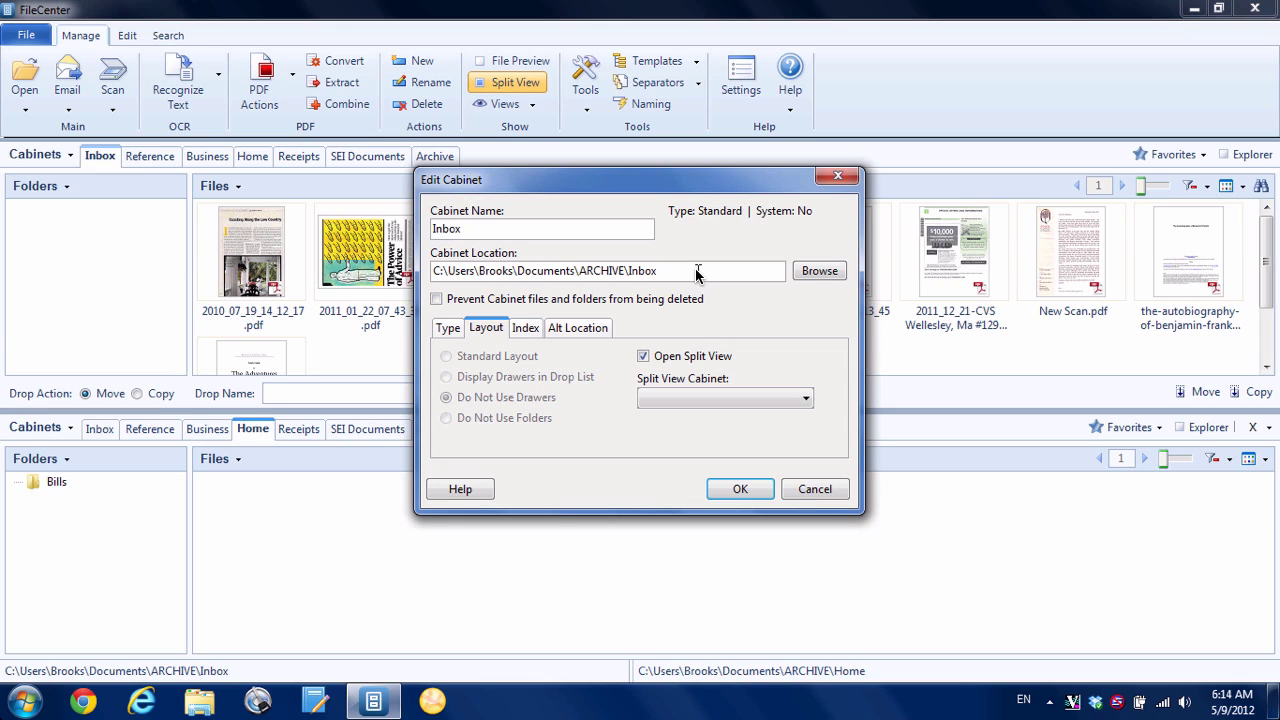
click(825, 490)
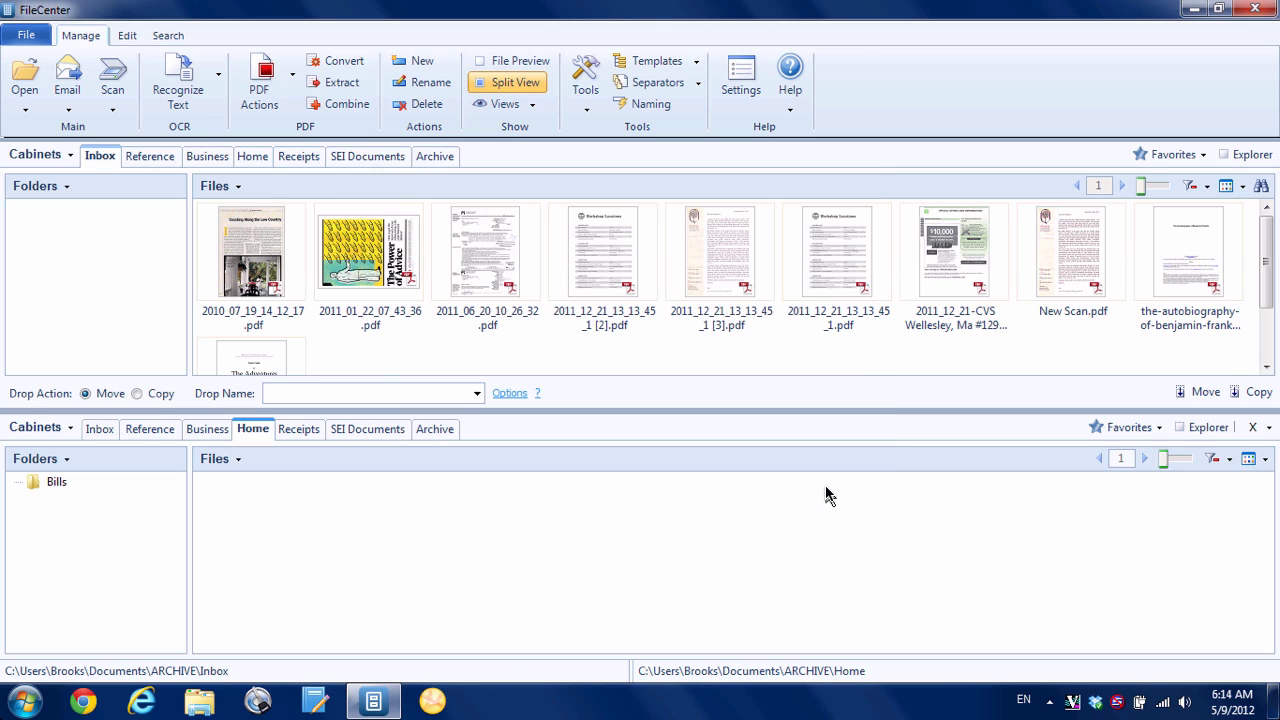
Reopen Scan Button Settings and set the application to None (Scan to File)
right_click(1118, 704)
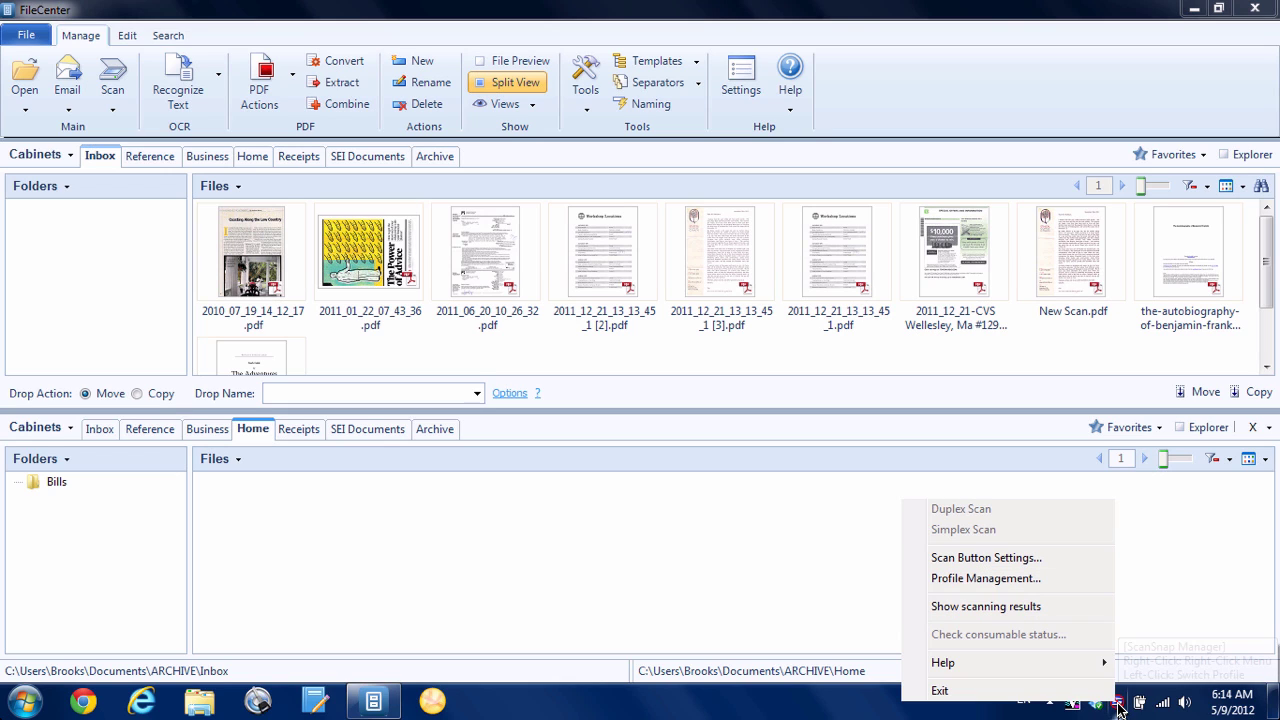
click(1000, 560)
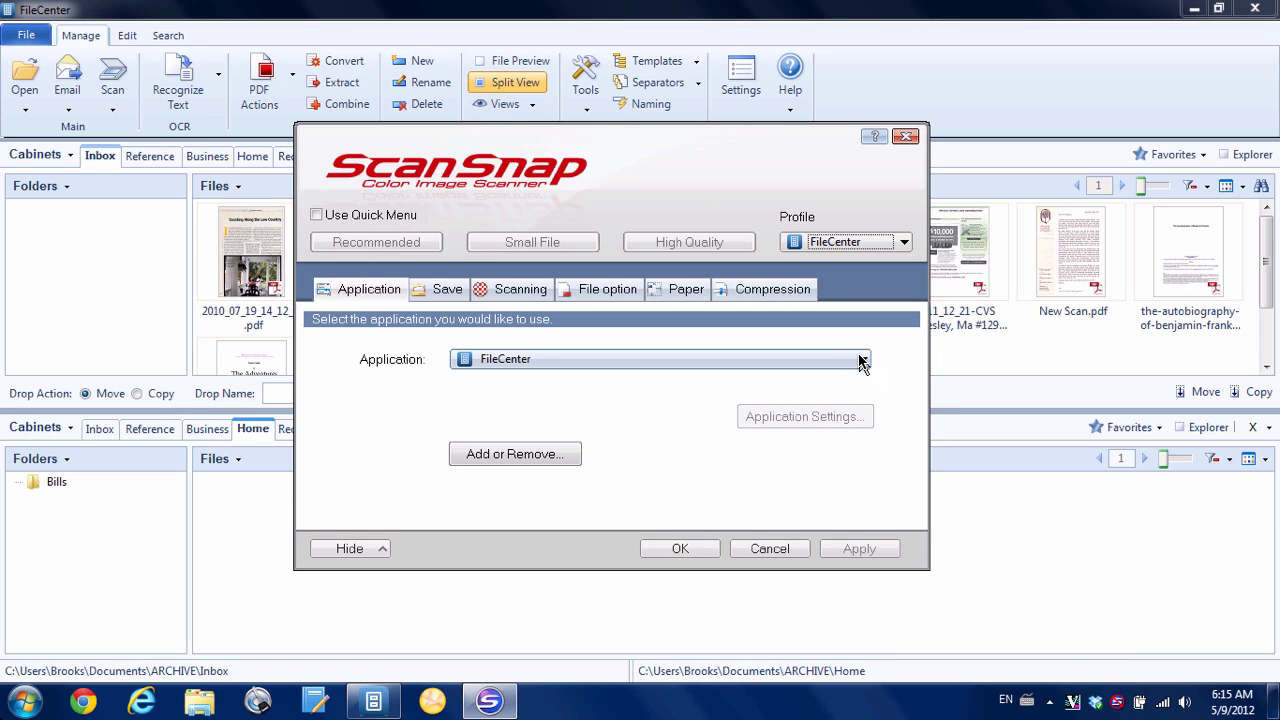
click(861, 360)
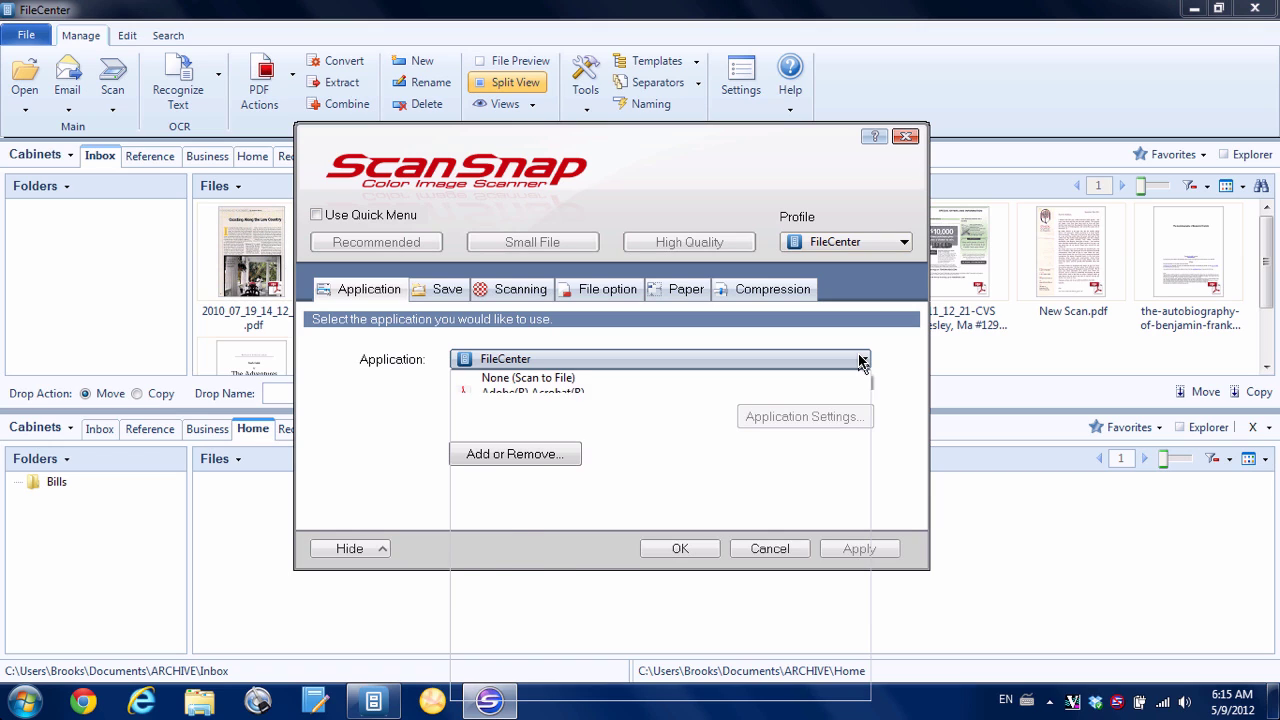
click(565, 380)
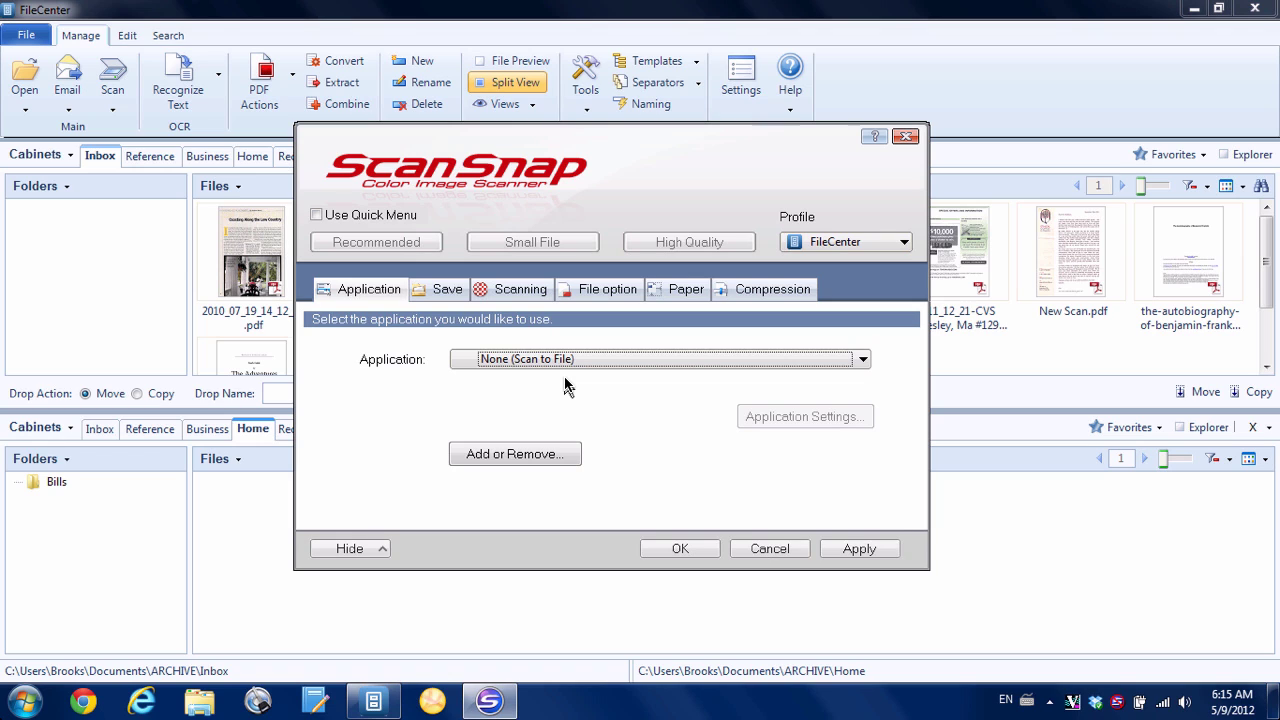
Set the save folder to My Documents\ARCHIVE\Inbox on the Save tab
click(448, 291)
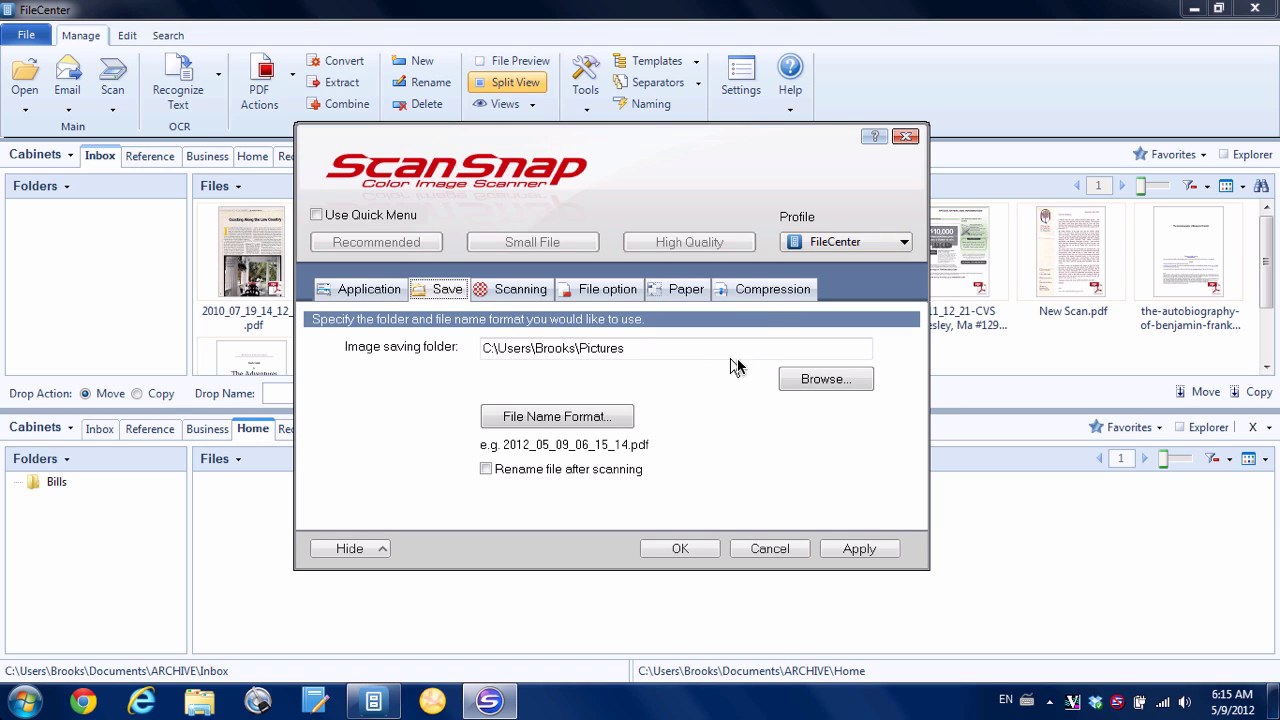
click(852, 388)
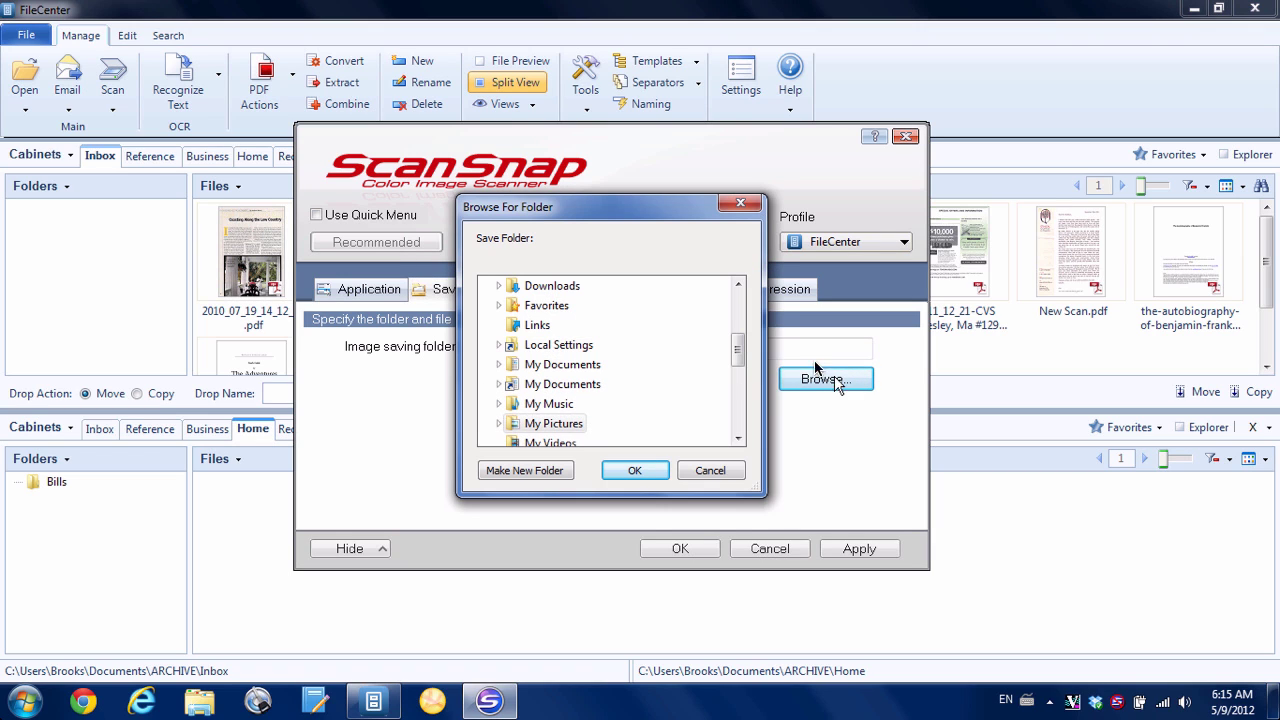
double_click(510, 366)
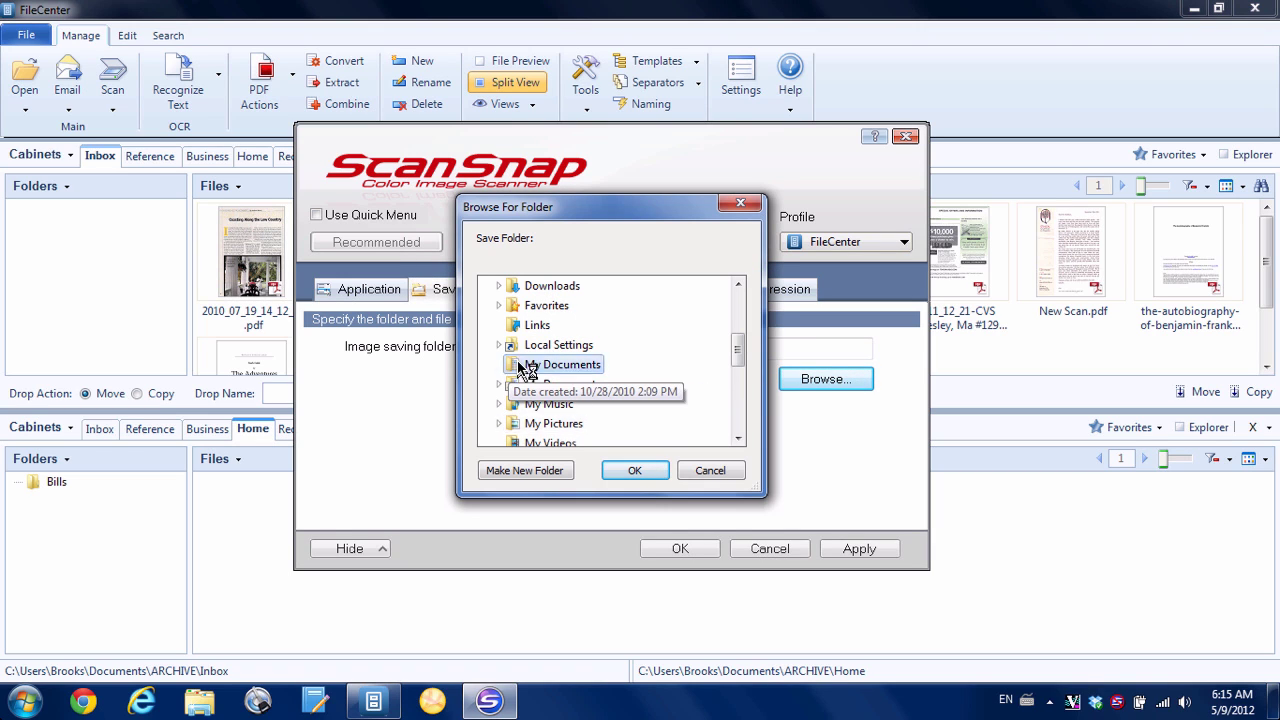
click(742, 412)
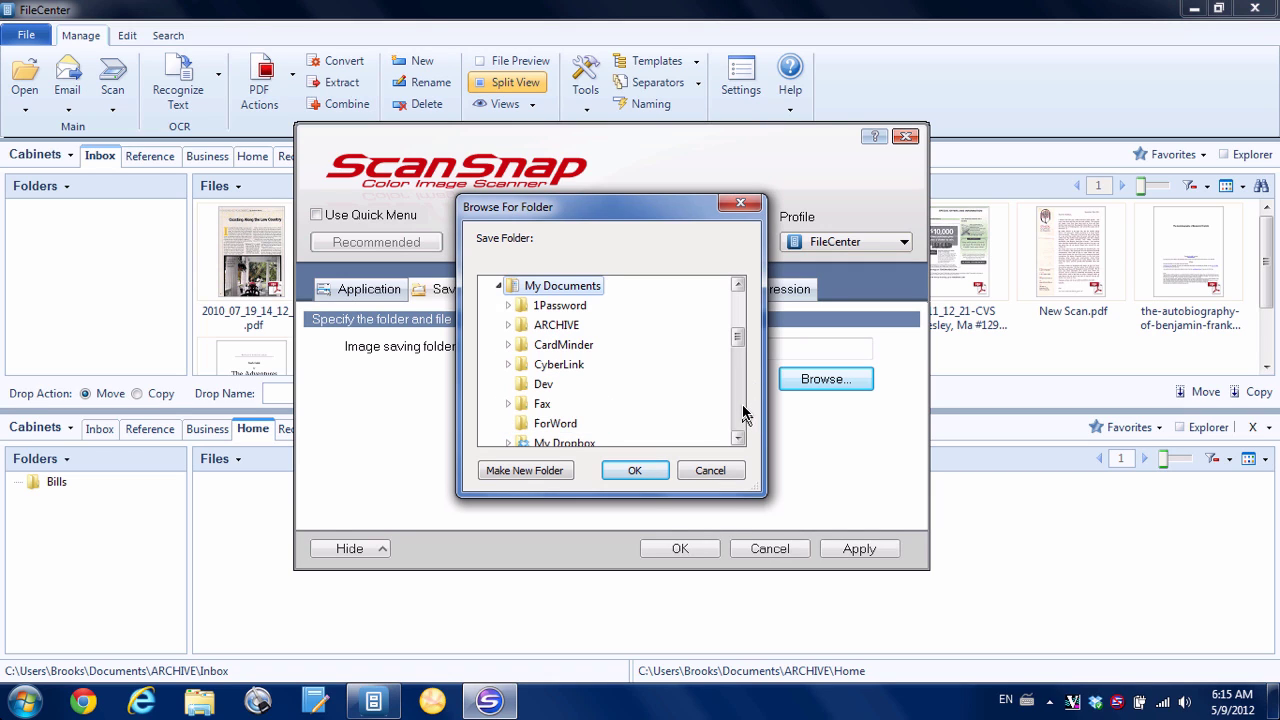
click(507, 326)
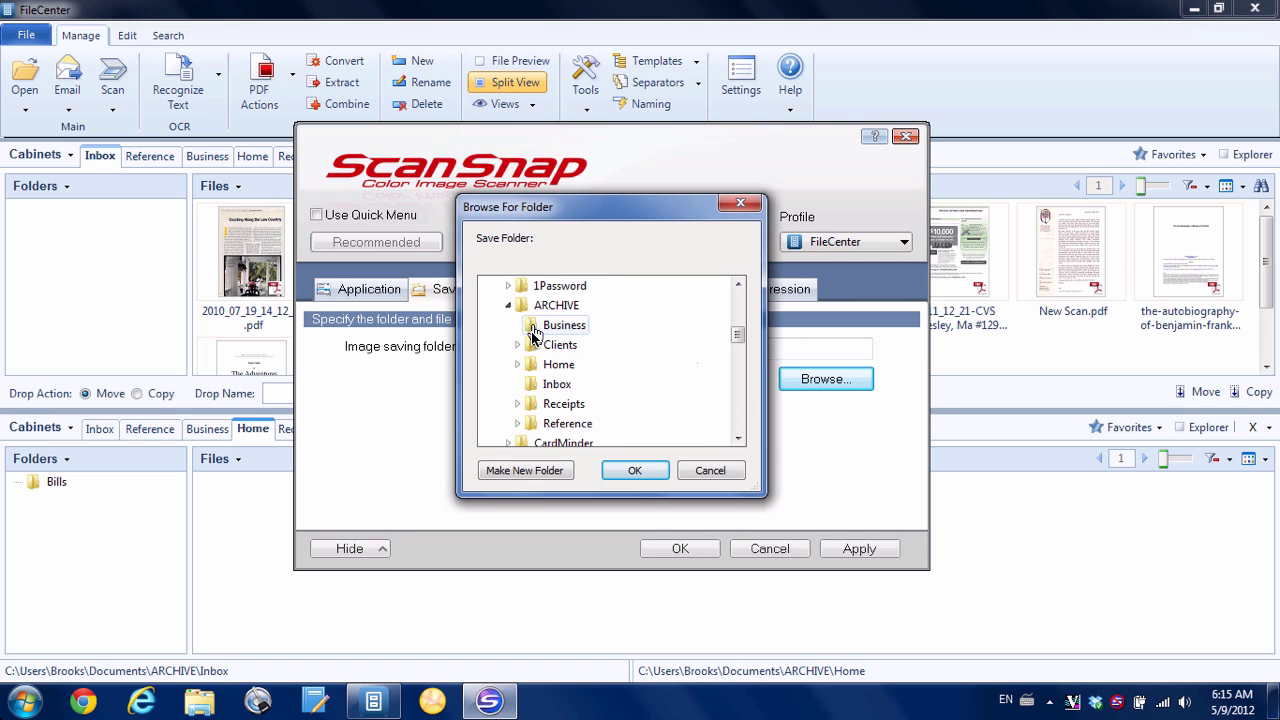
click(556, 386)
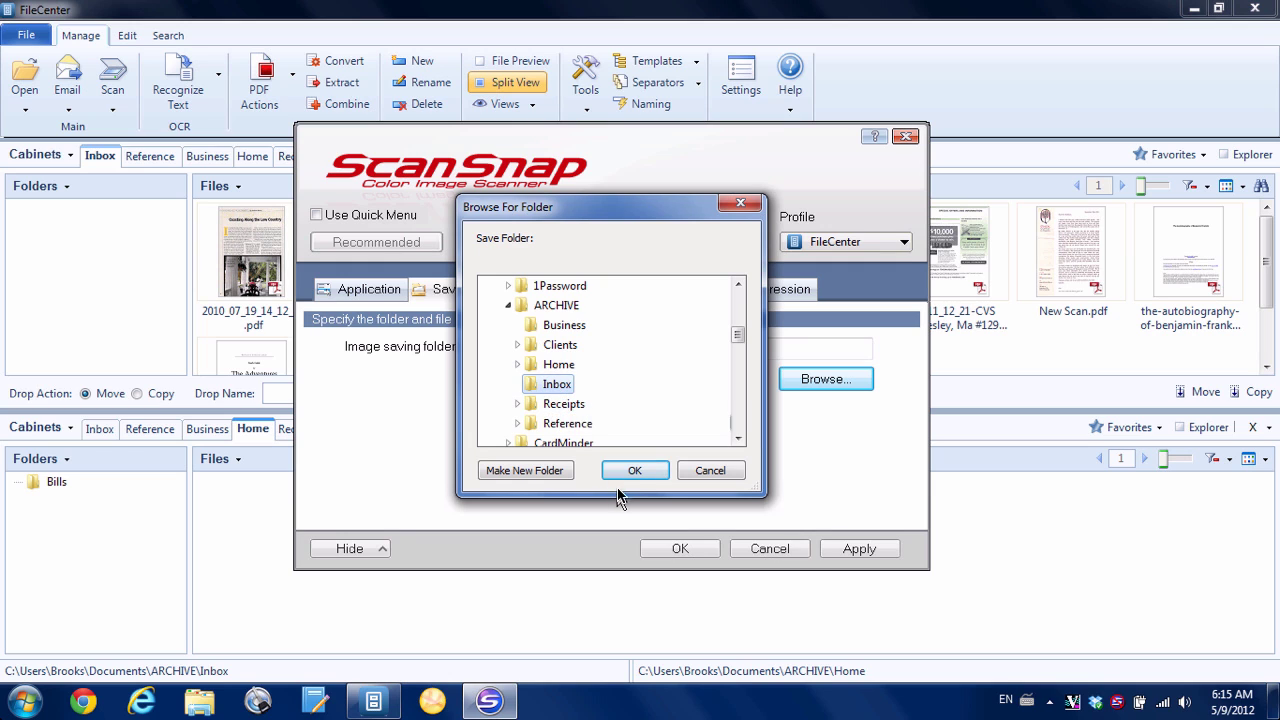
click(634, 470)
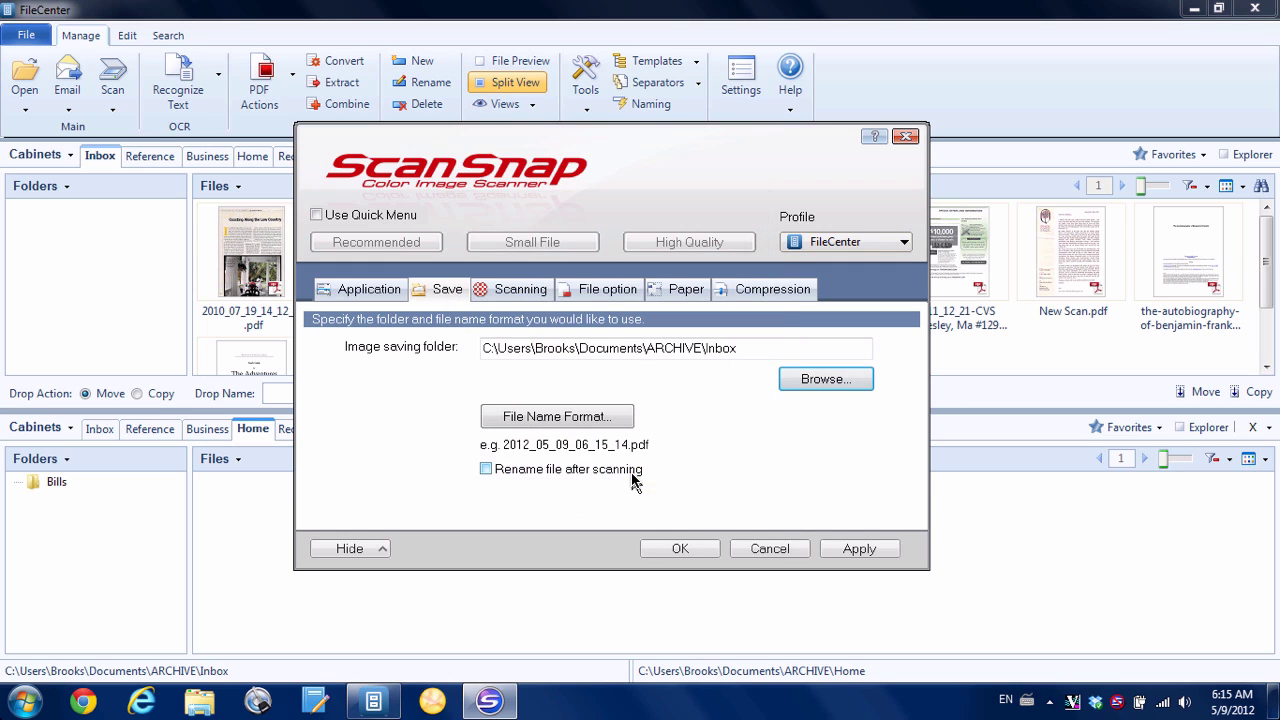
Apply and save the changes to the FileCenter profile, then close the settings
click(858, 549)
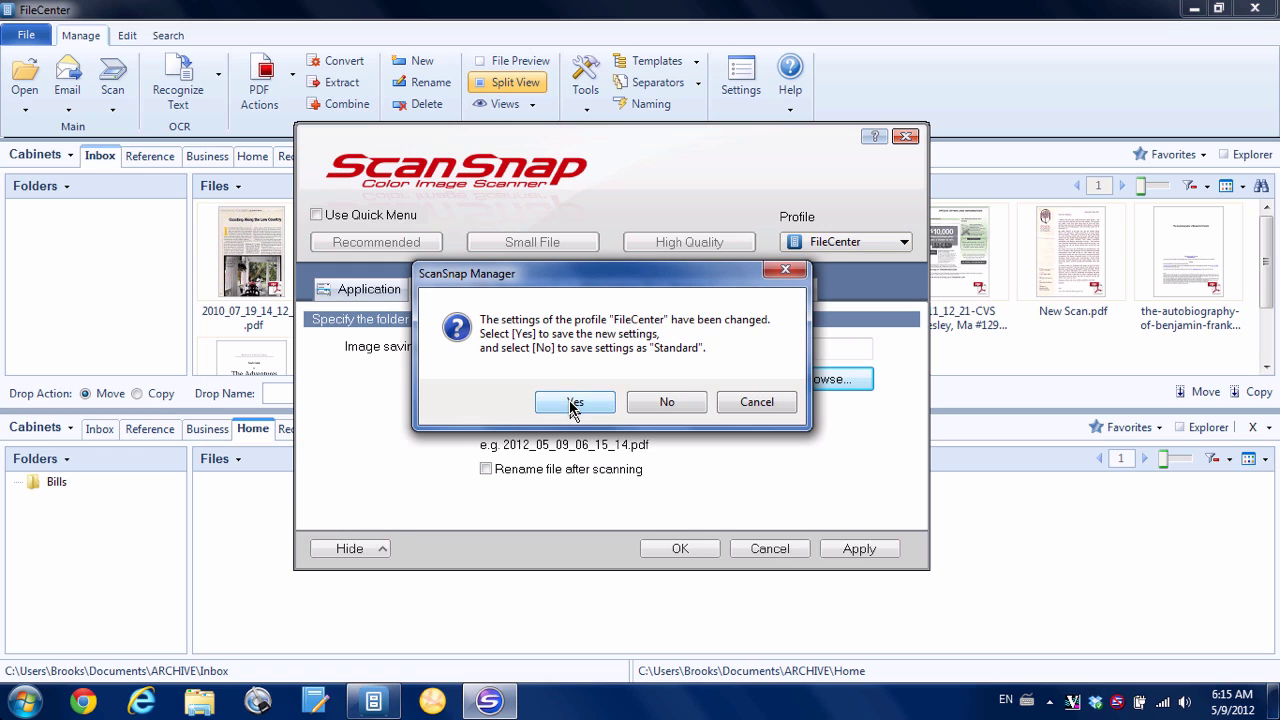
click(575, 402)
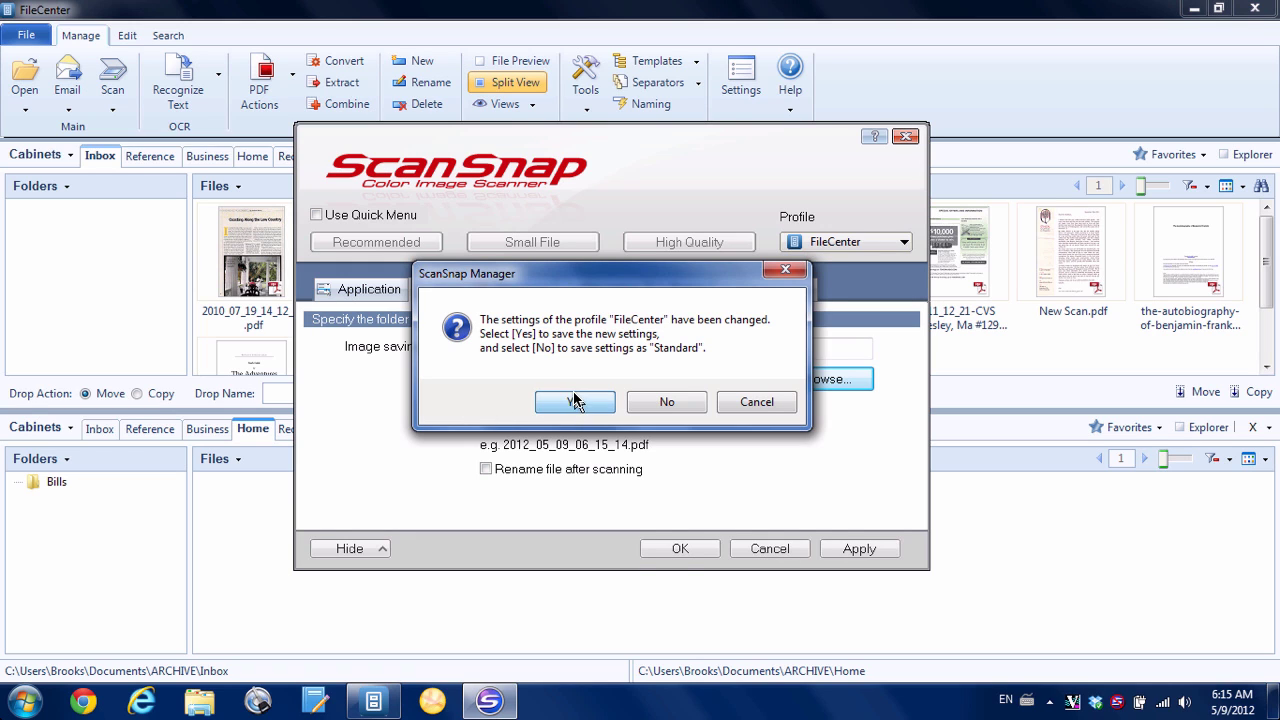
click(666, 555)
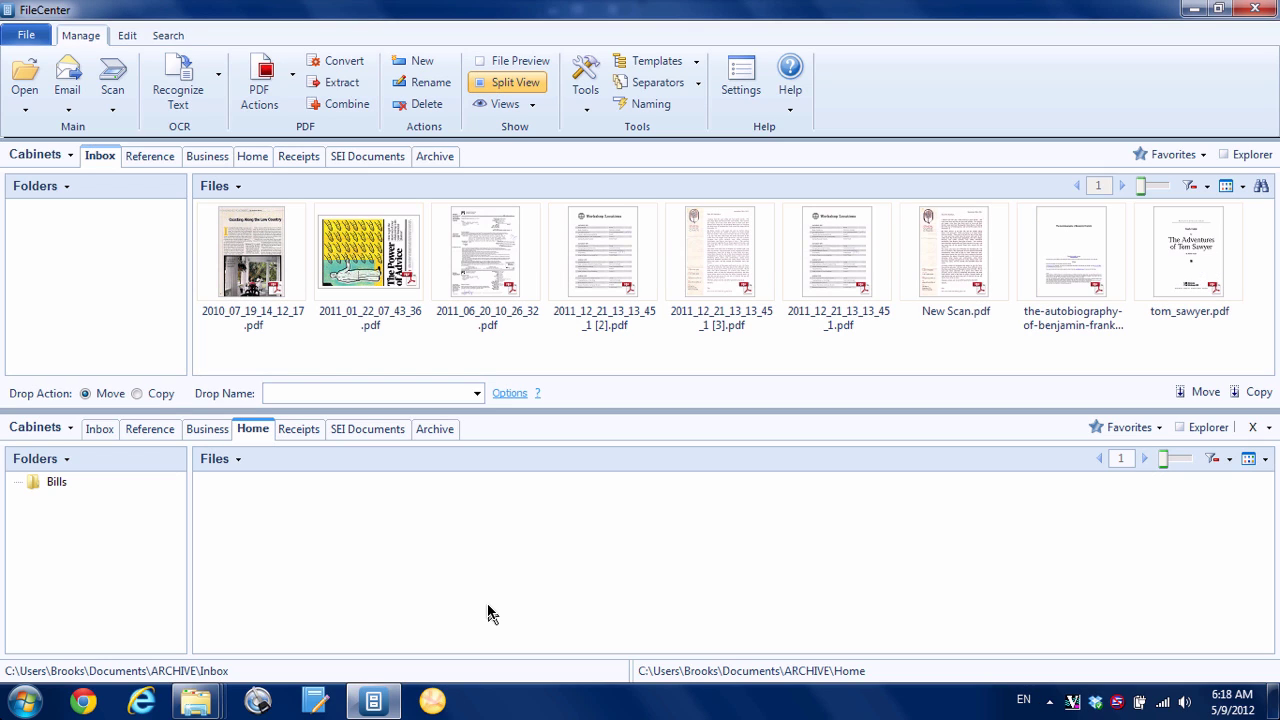
Drag ds-scansnapguide-mac-v20.pdf from the SSS_Output window into the Inbox window as a copy
click(197, 706)
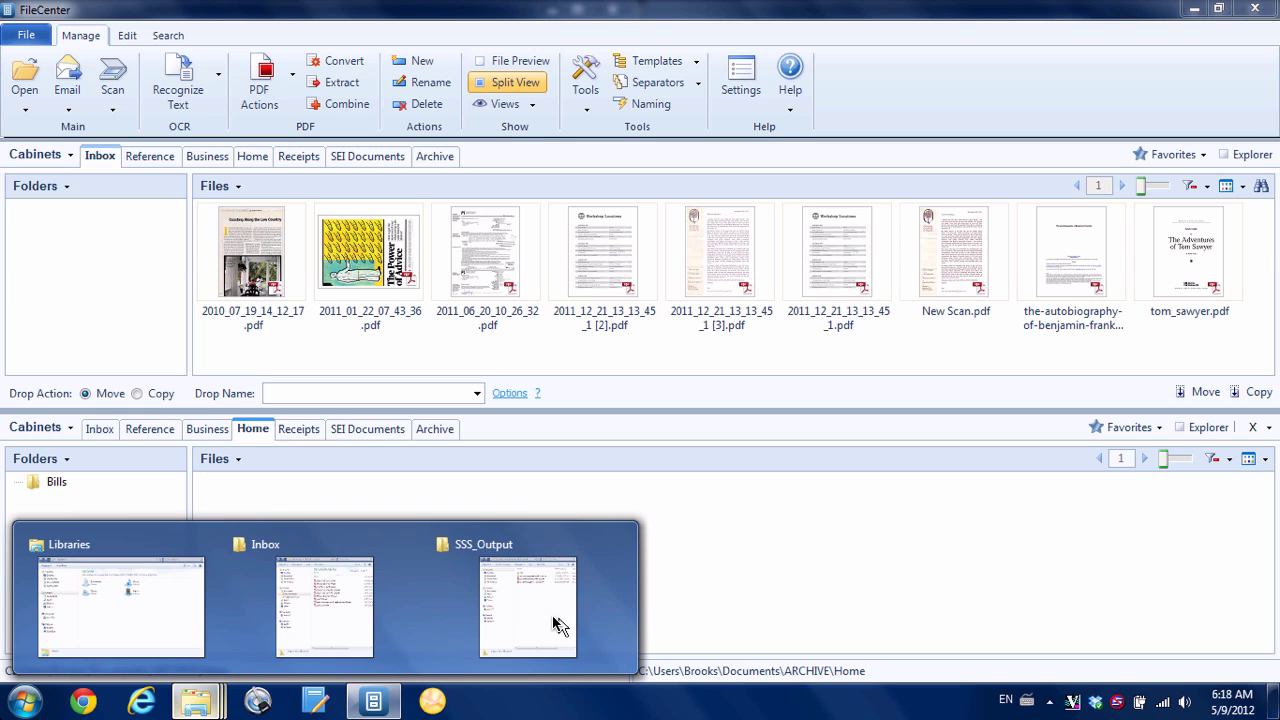
click(555, 625)
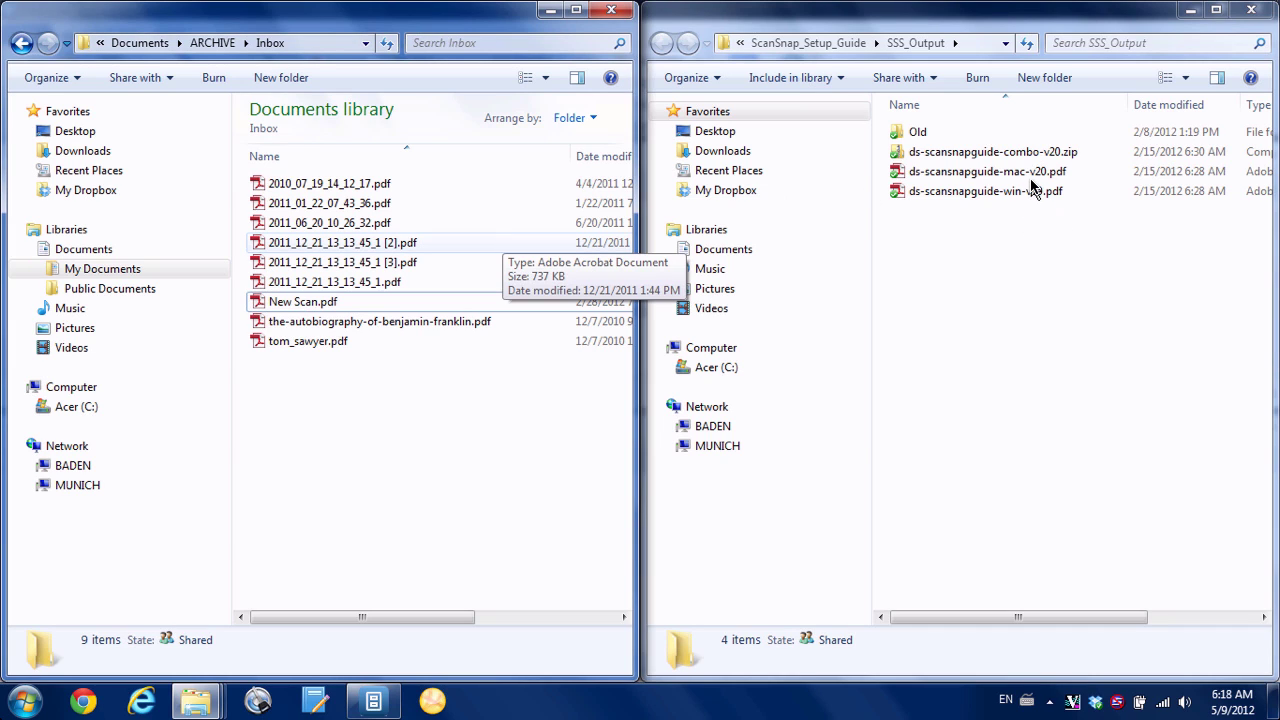
click(948, 174)
ctrl+click(948, 174)
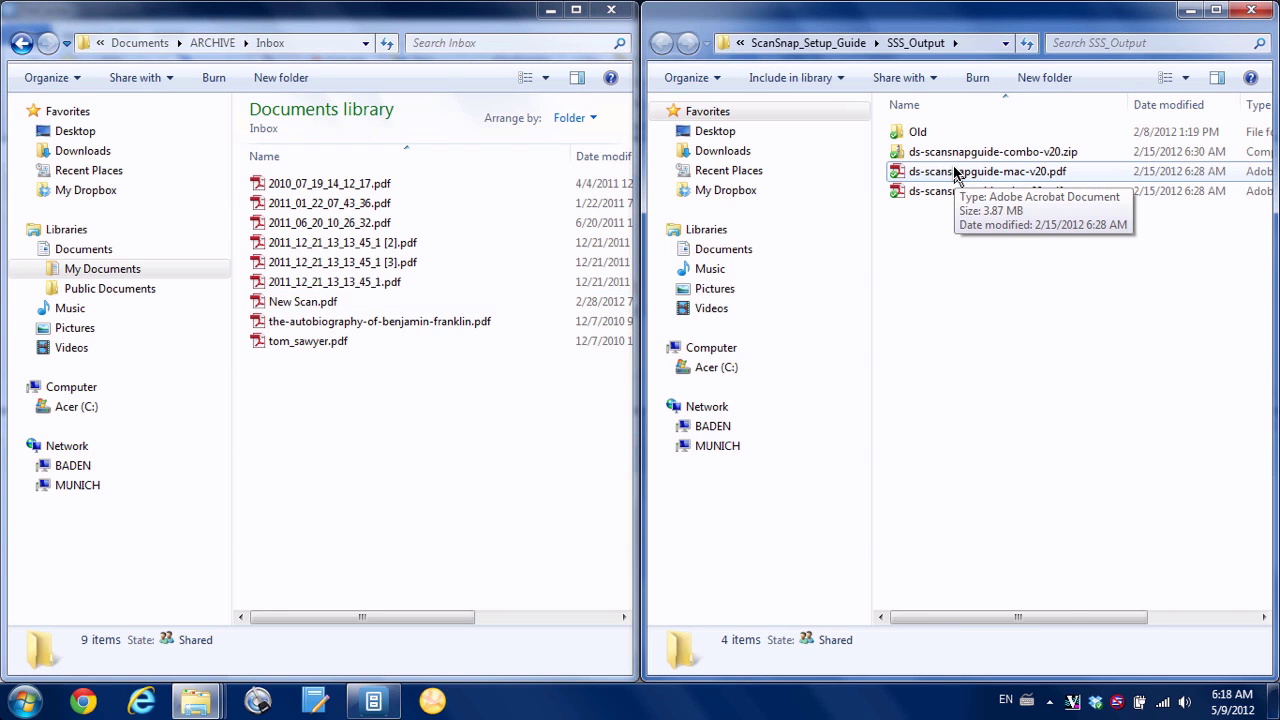
drag(948, 171, 435, 452)
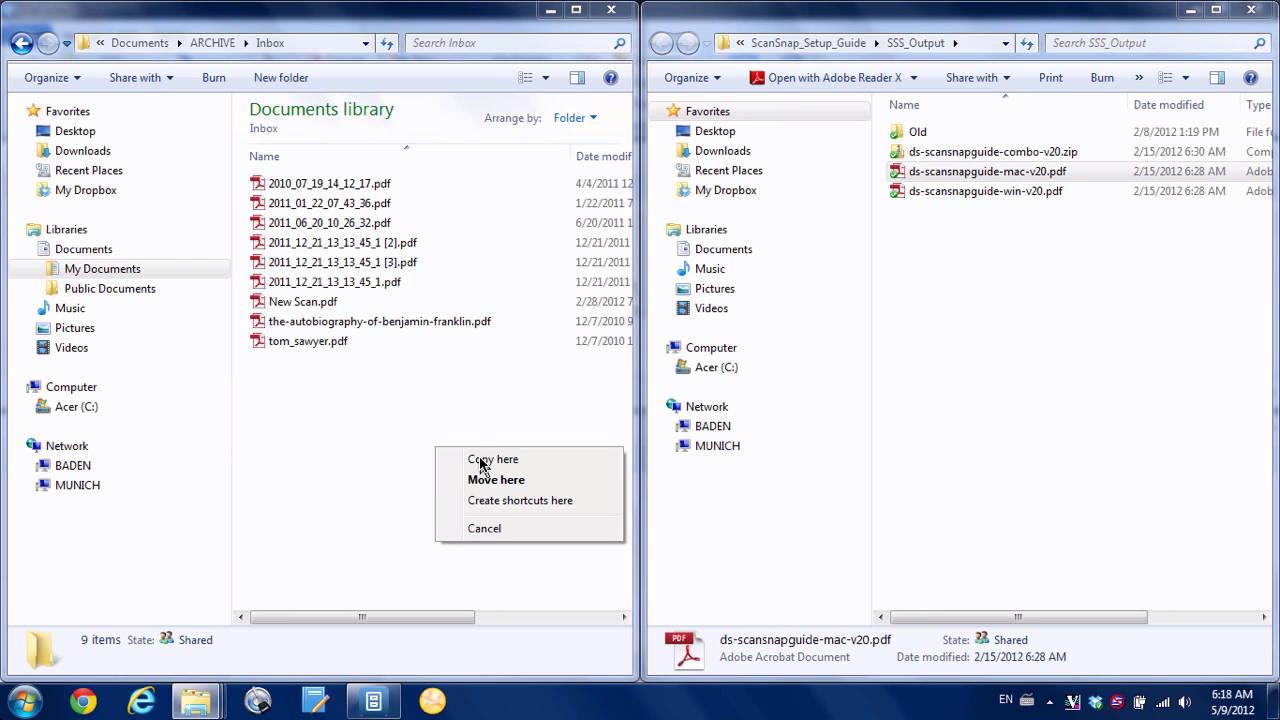
click(481, 461)
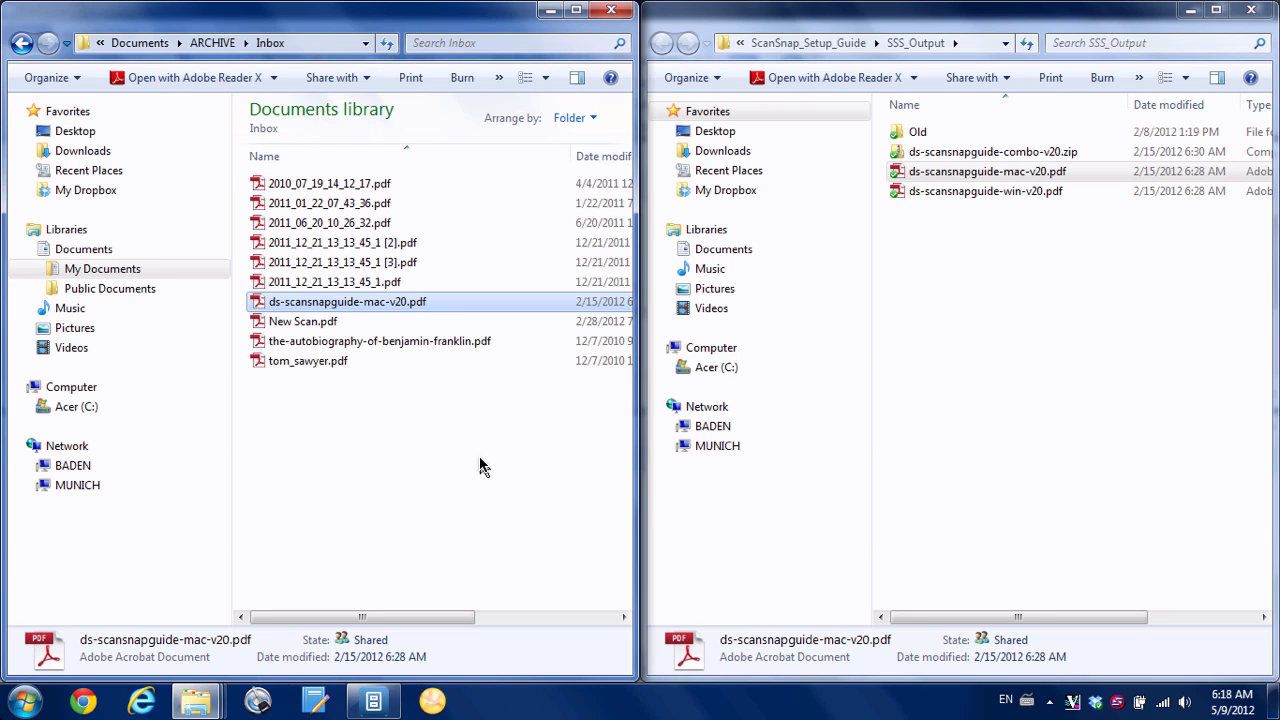
Bring FileCenter to the front and select the new ds-scansnapguide-mac-v20.pdf in the Inbox
click(366, 700)
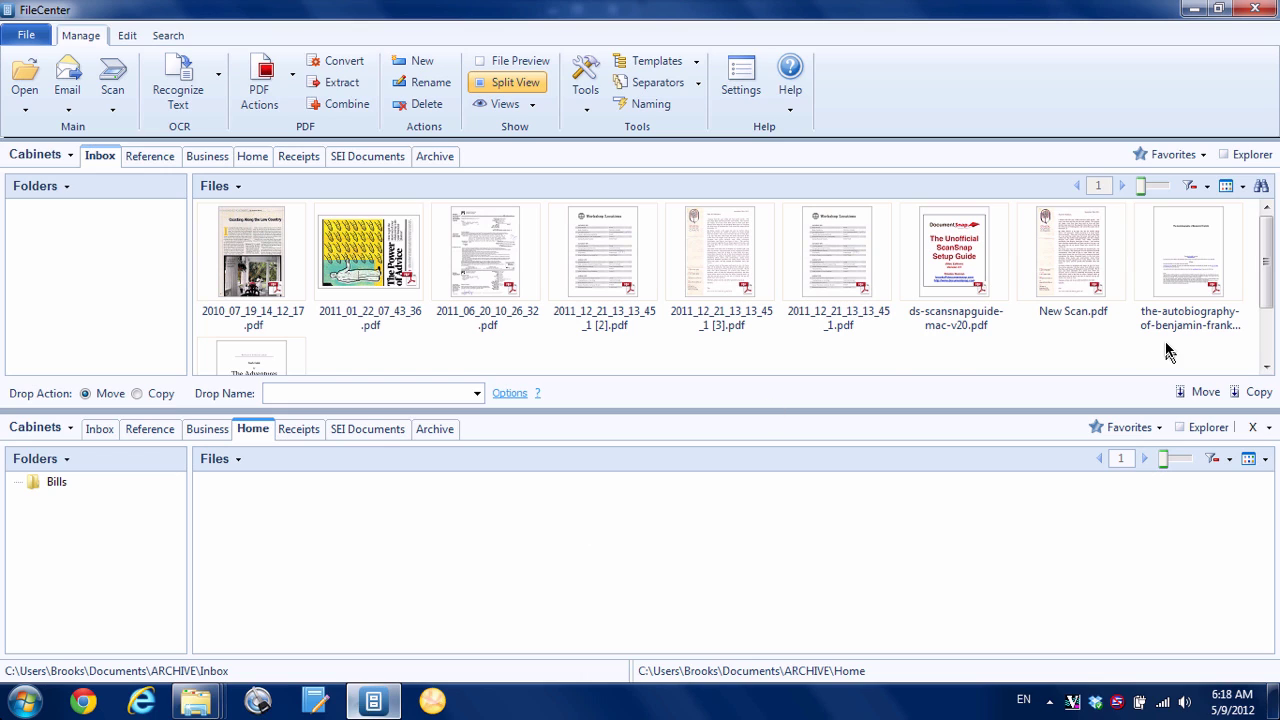
click(948, 284)
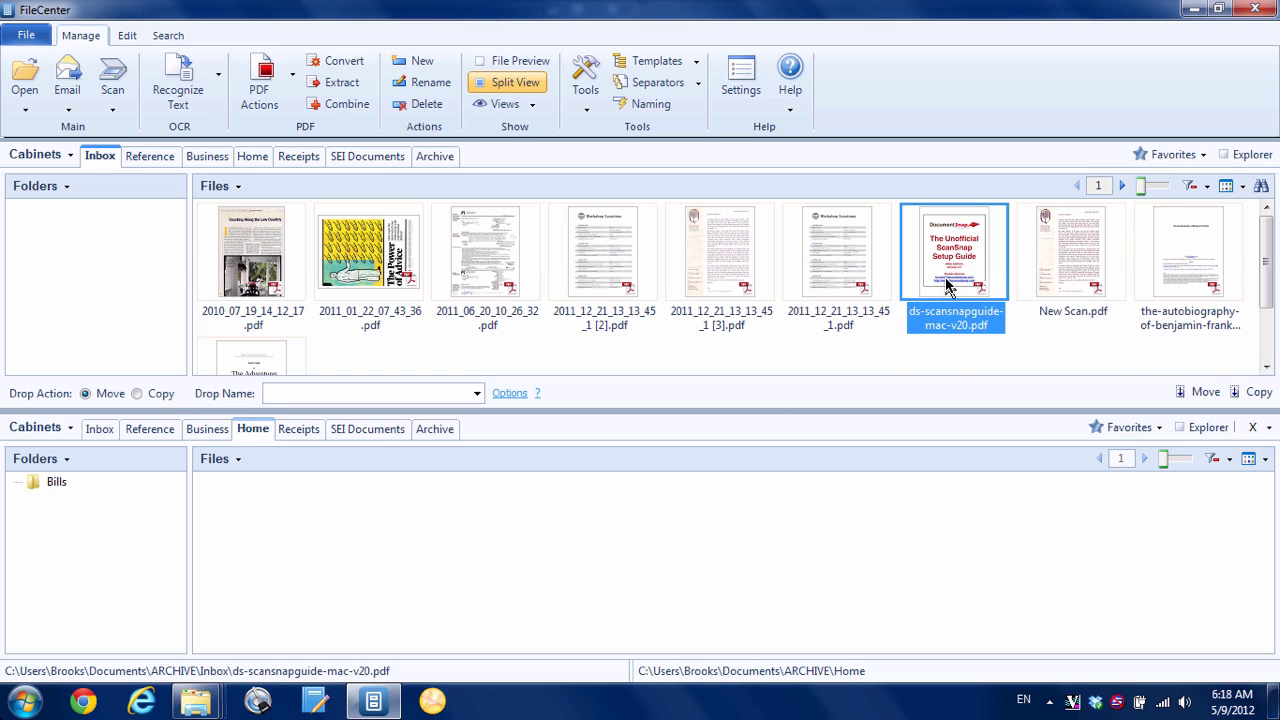